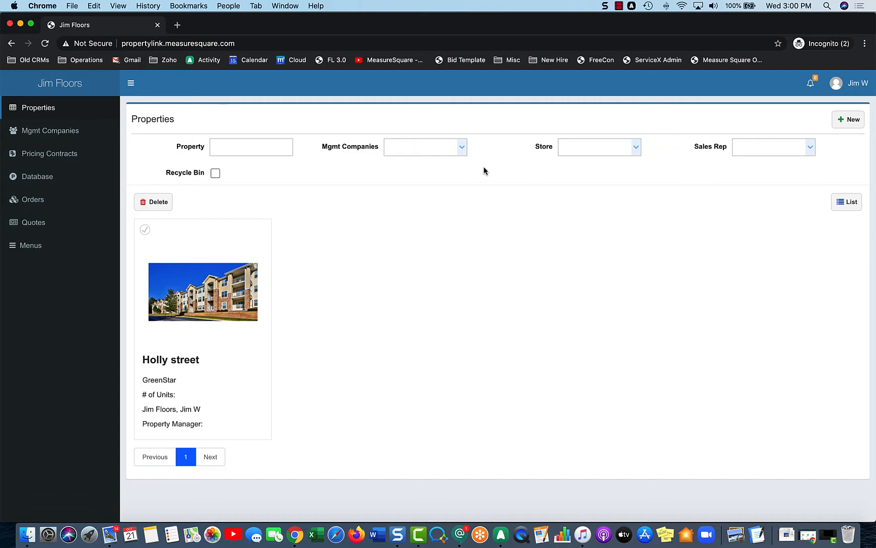
Step: Start a new quote for the 2 Bed, 2 Bath - 2.2C plan in the Holly street property
click(222, 302)
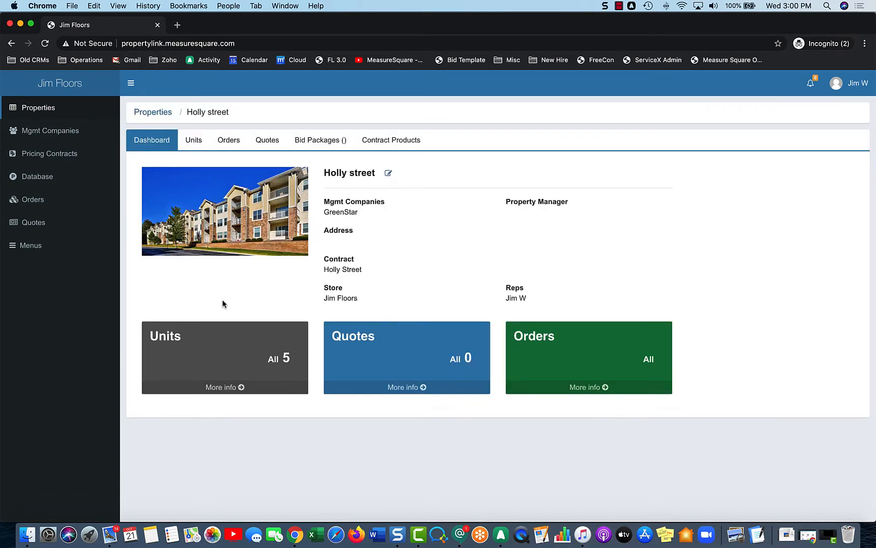
click(225, 387)
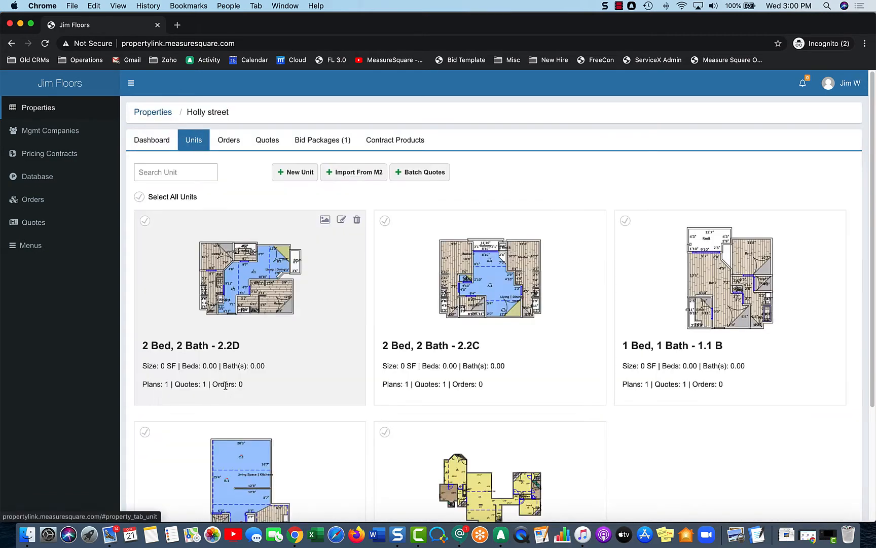
click(497, 307)
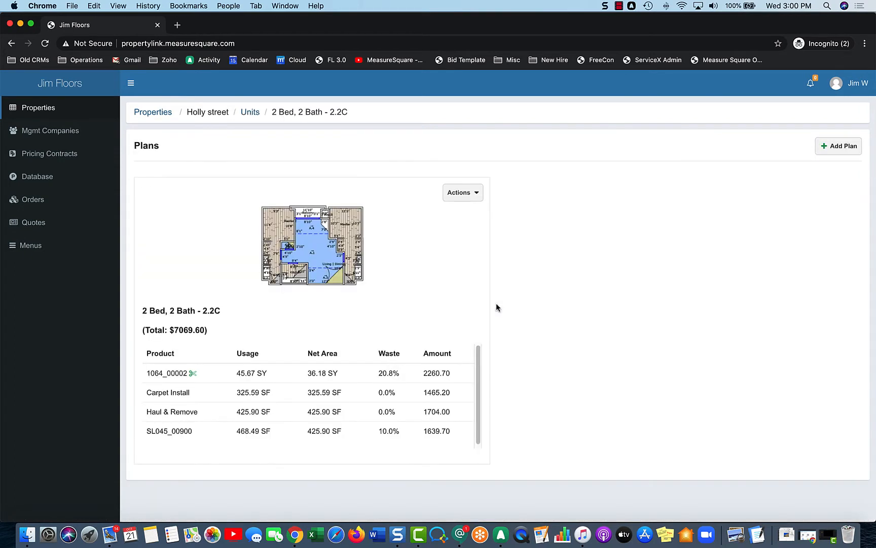
click(466, 193)
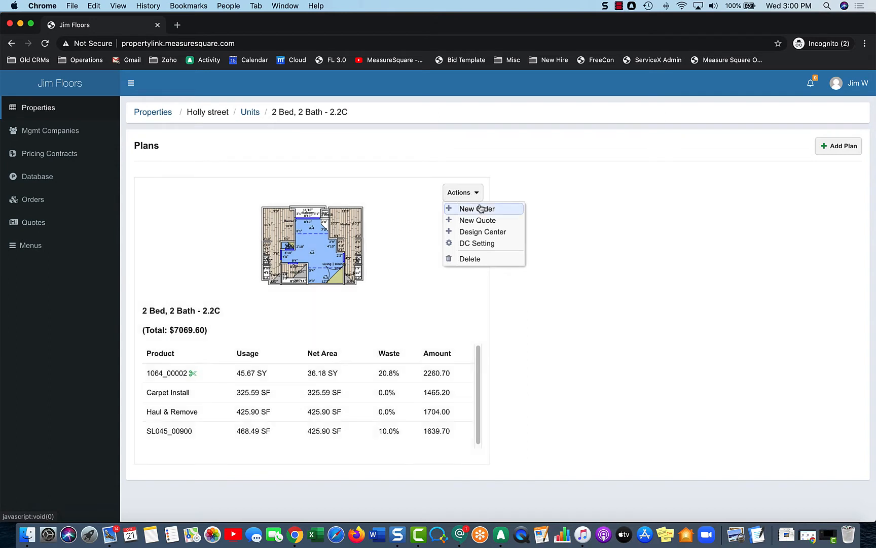
click(488, 222)
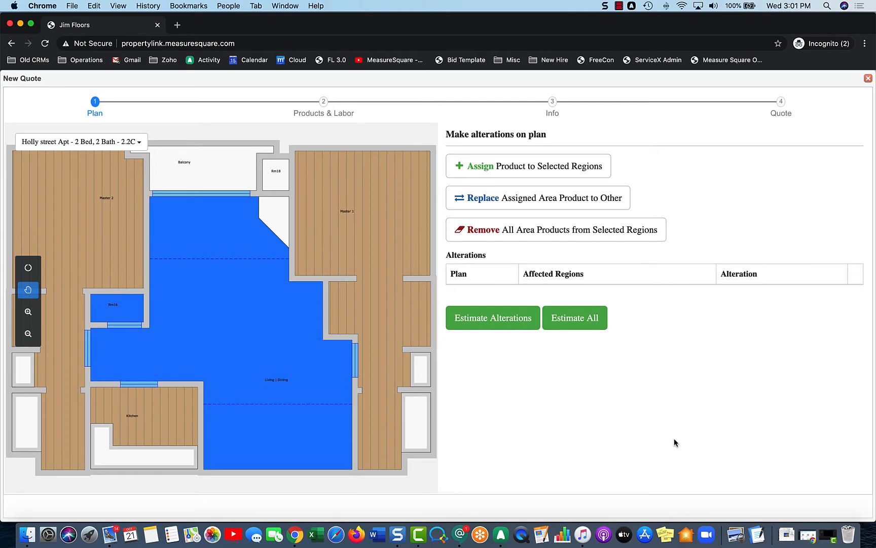
Step: Assign product 19410_00320 to Living | Dining - Region 2 and Rm16, and estimate the entire plan
click(586, 169)
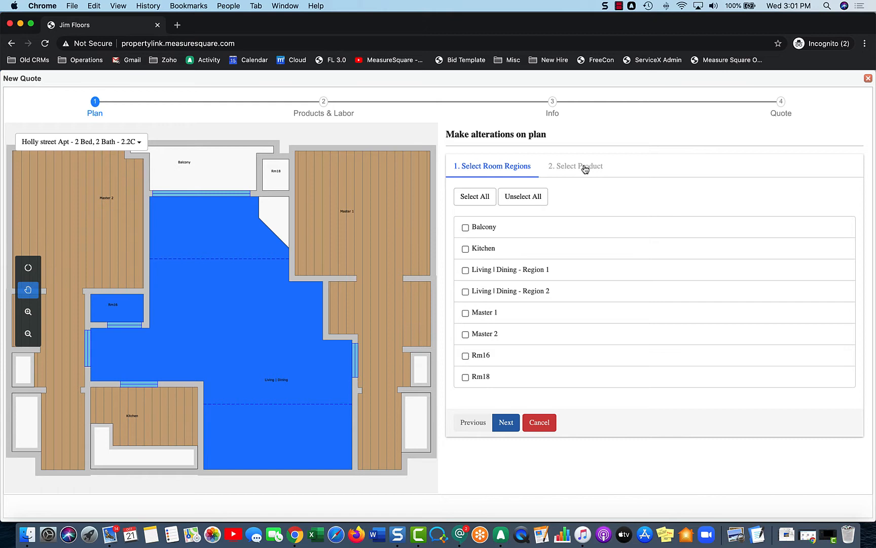
click(163, 337)
click(118, 307)
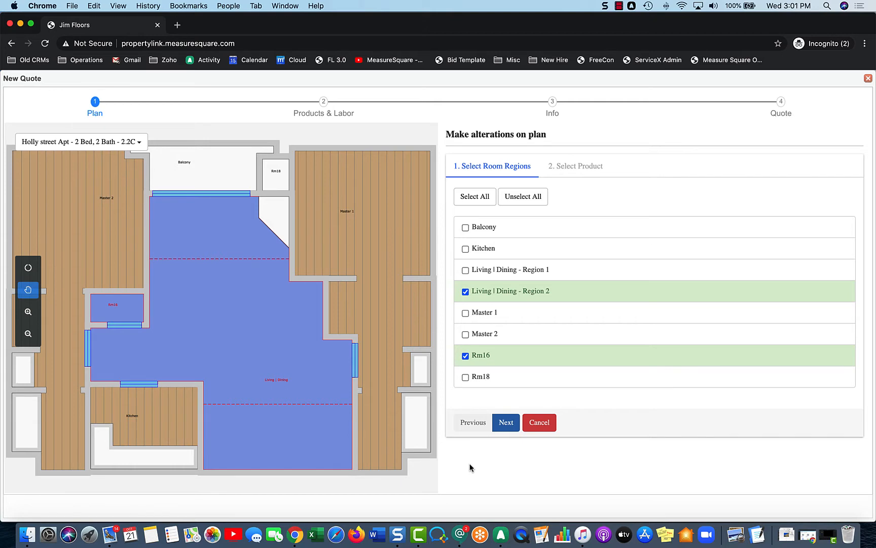
click(505, 422)
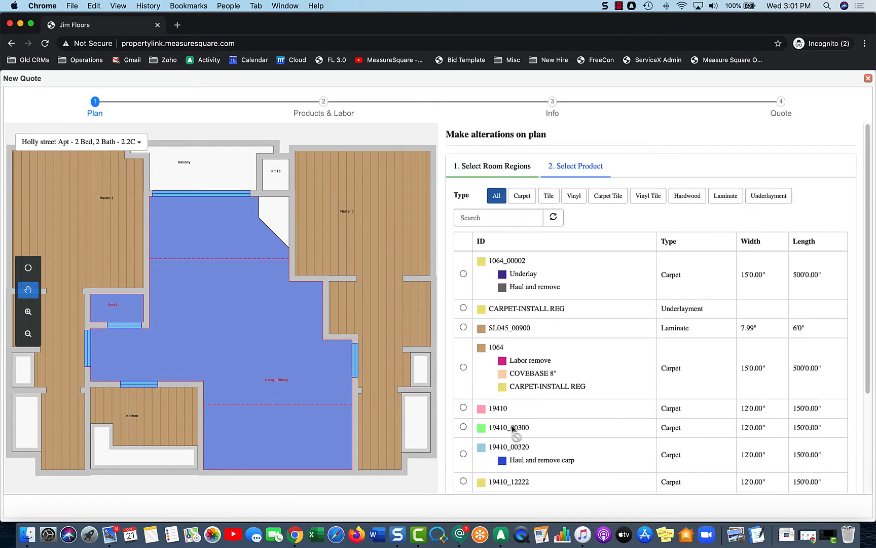
scroll(560, 356, down, 1)
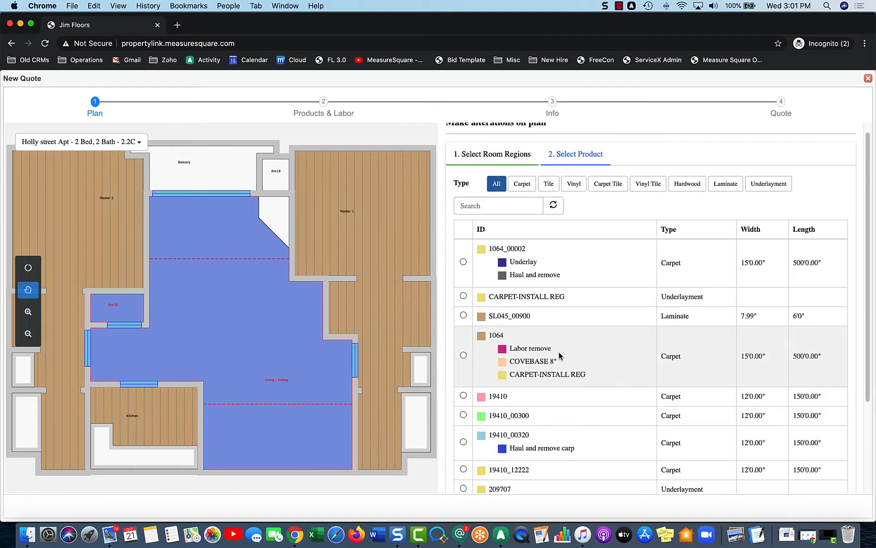
scroll(560, 356, down, 5)
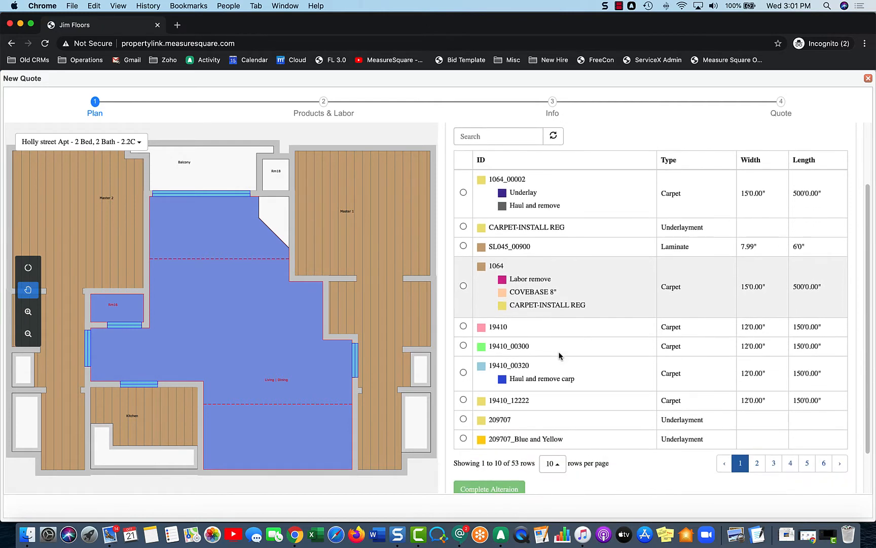
scroll(560, 355, down, 1)
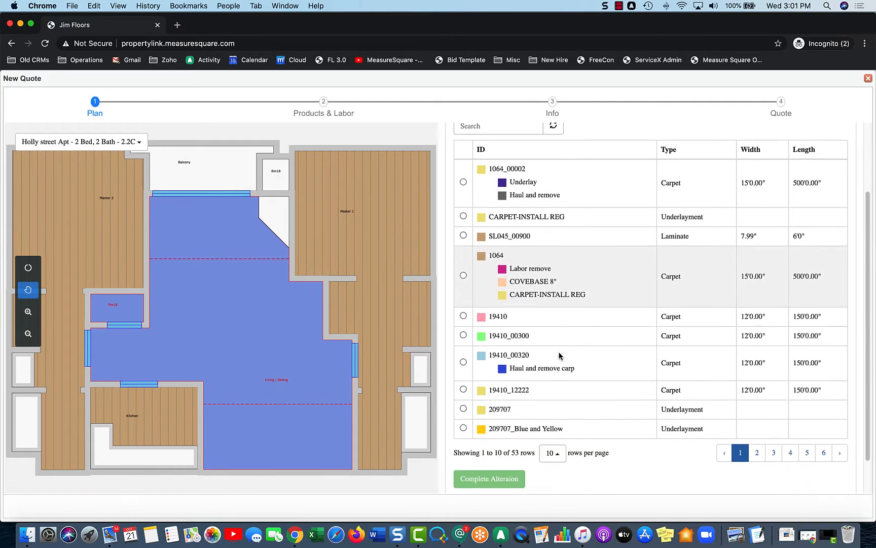
click(463, 359)
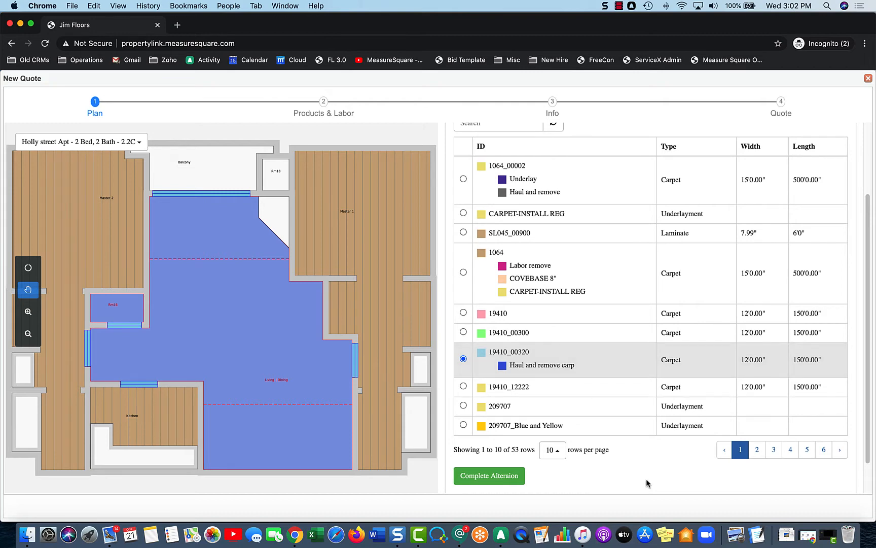
click(493, 484)
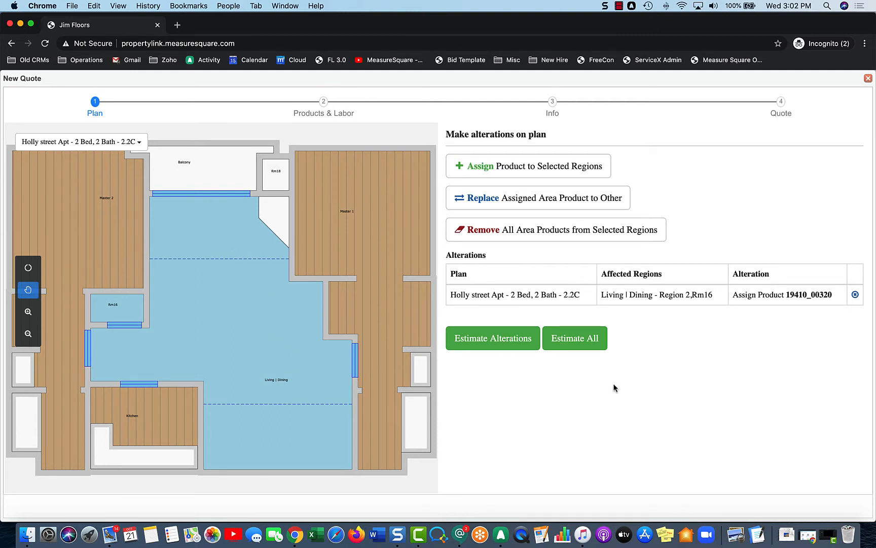
click(590, 341)
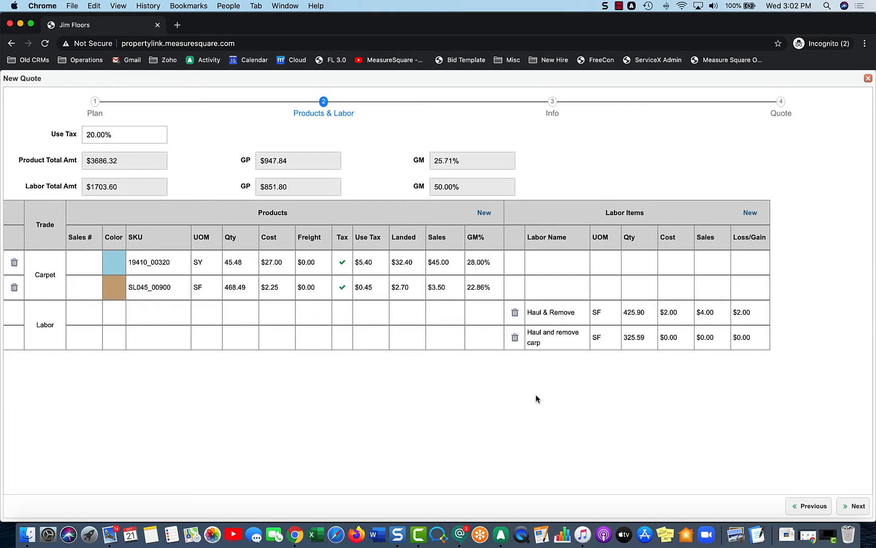
Step: Examine the blank new-product form and the editable fields of the 19410_00320 carpet line, including its quantity
click(483, 217)
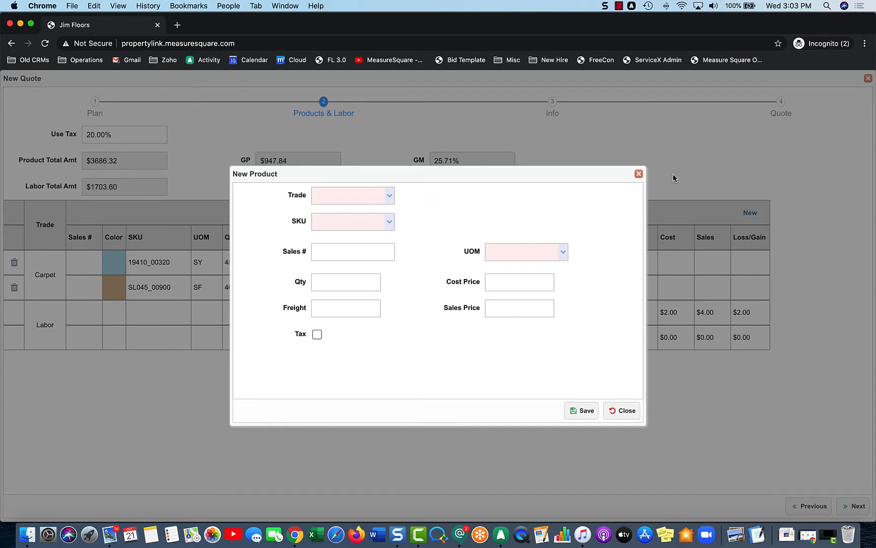
click(639, 174)
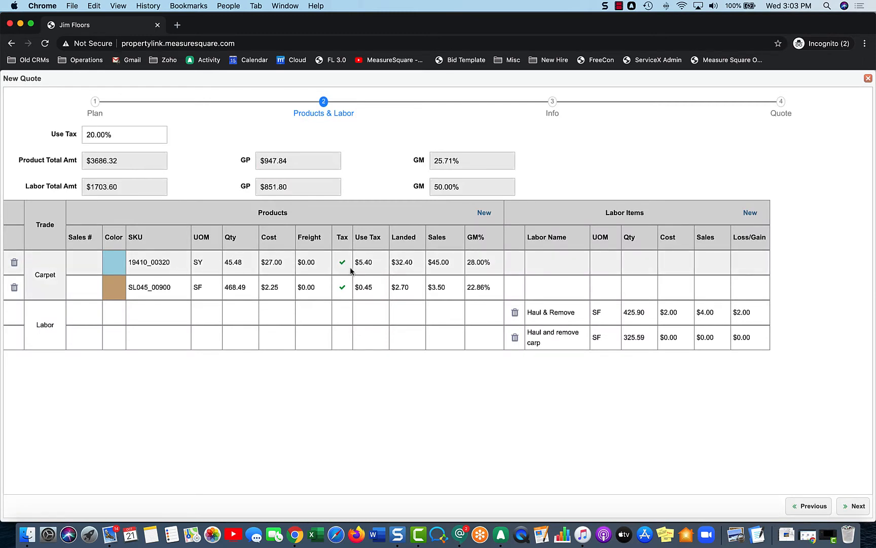
click(149, 263)
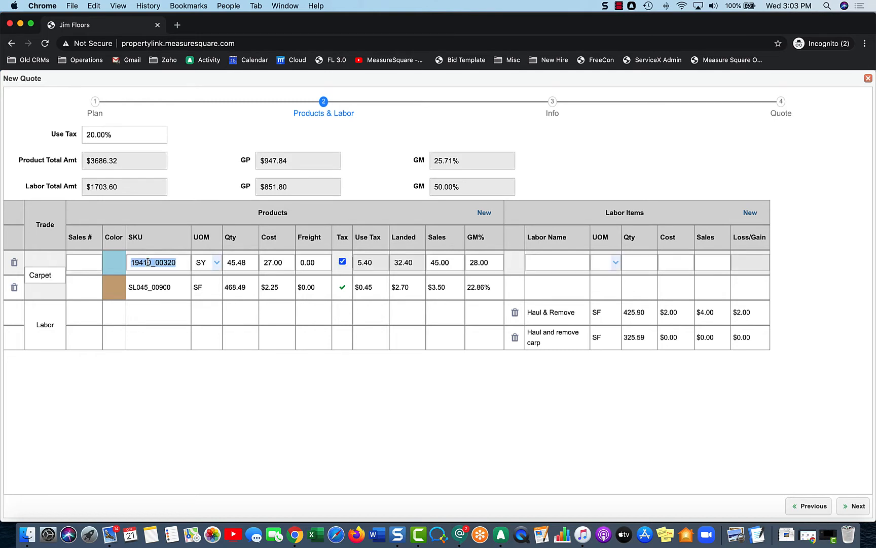
click(245, 260)
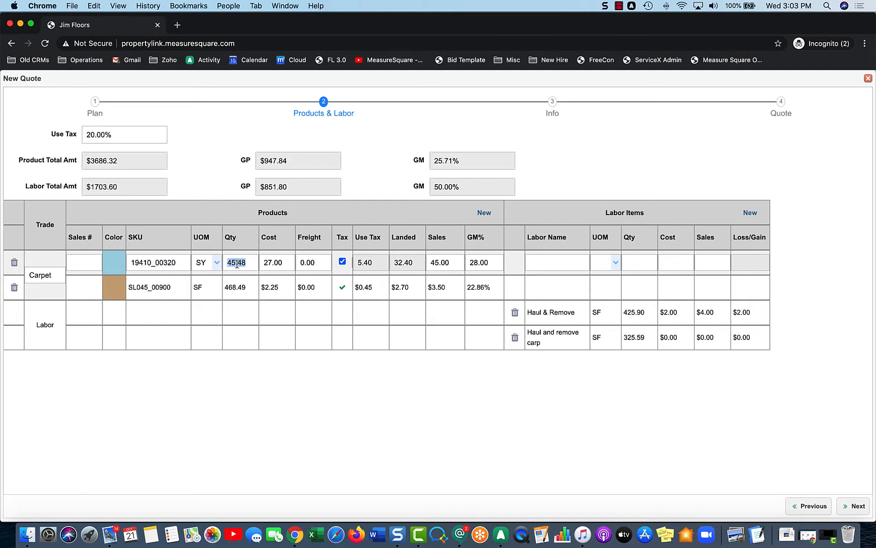
click(278, 391)
Step: Complete the quote with the existing product, labor, property, store and tax details
click(845, 509)
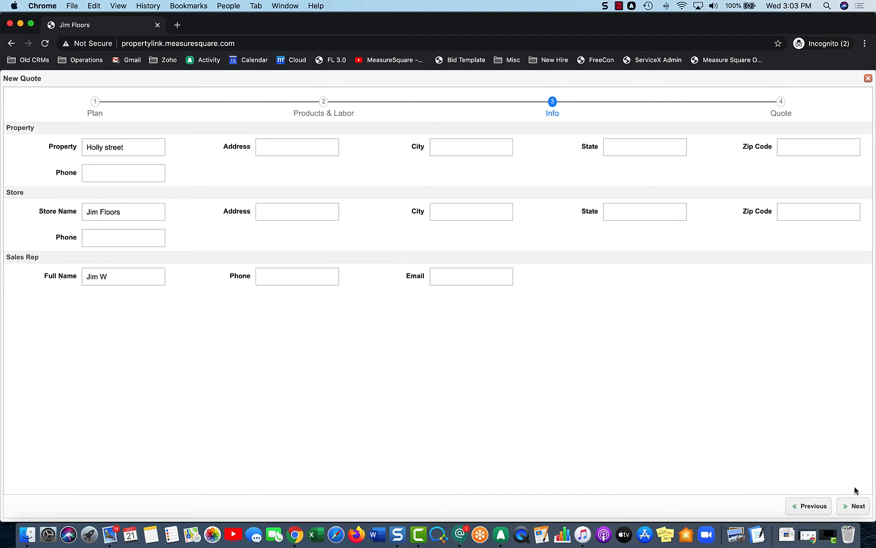
click(854, 508)
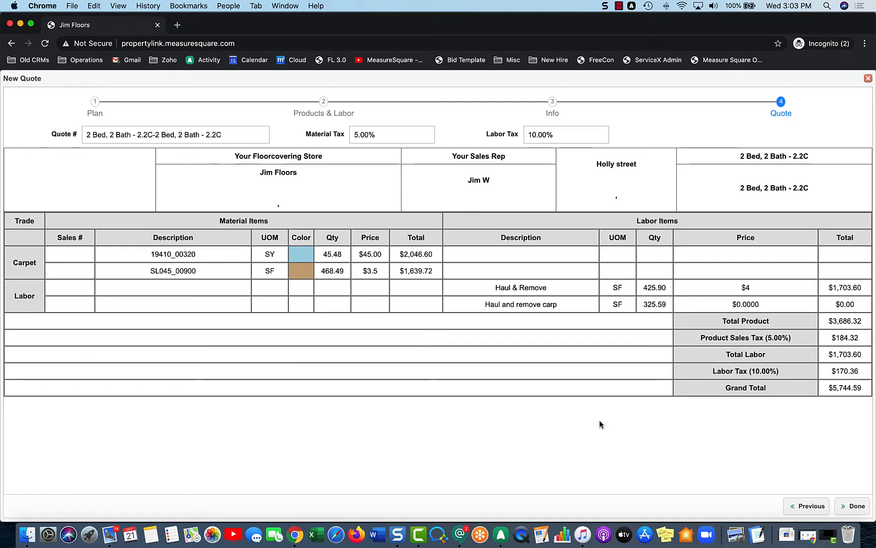
click(855, 505)
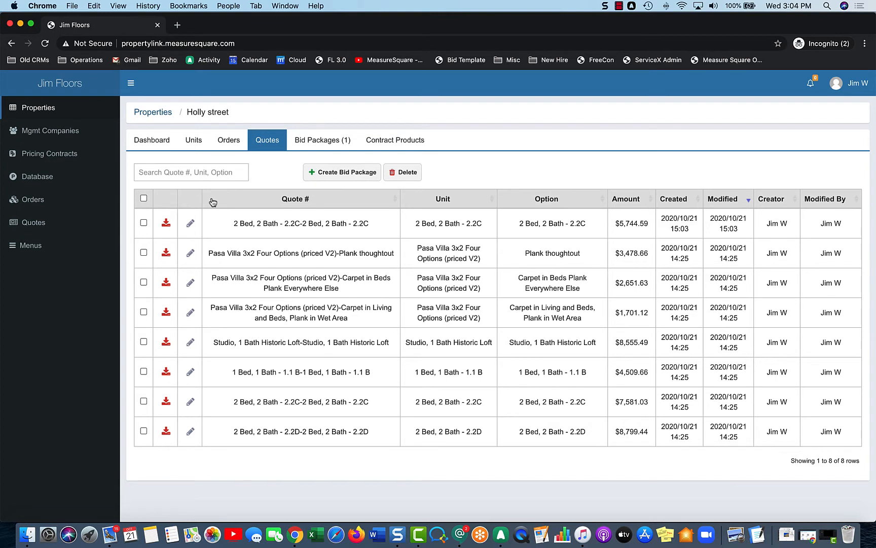
Step: Download and view the PDF of the newest 2 Bed, 2 Bath - 2.2C quote, and check its editable products and labor
click(166, 224)
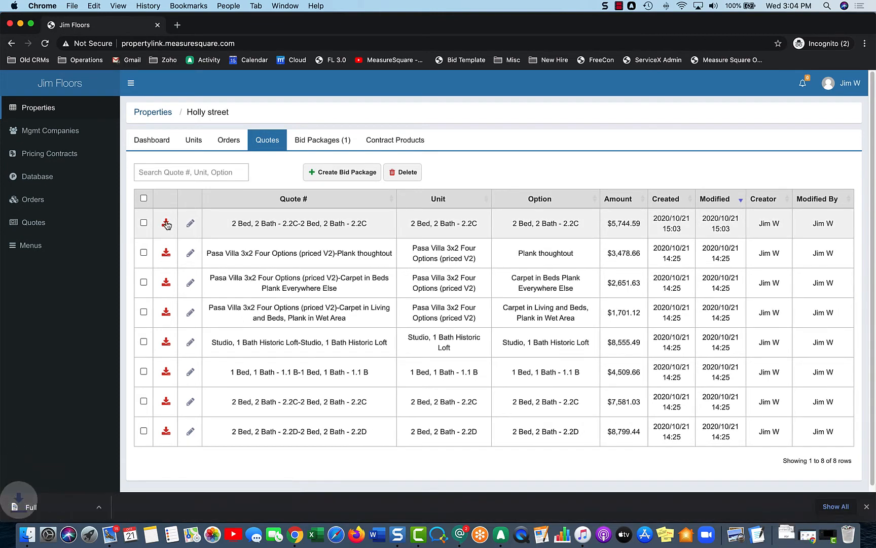
click(55, 518)
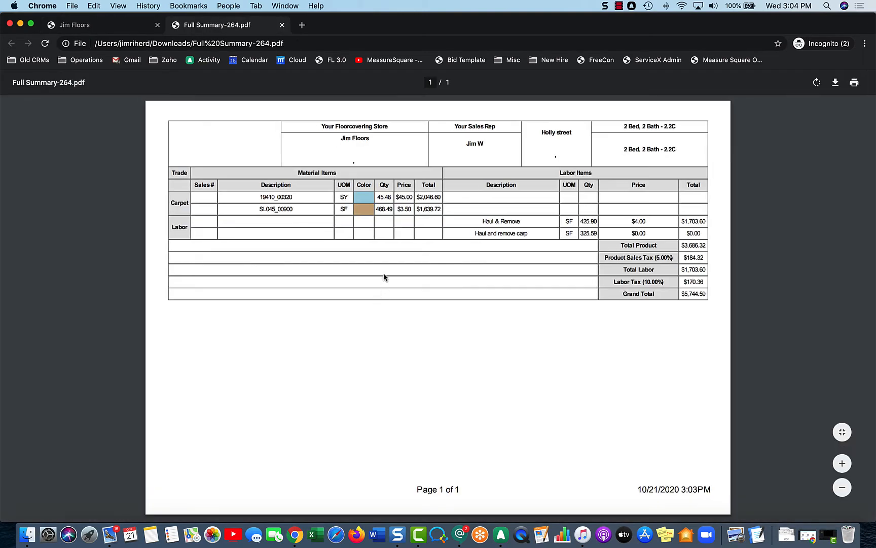
click(282, 26)
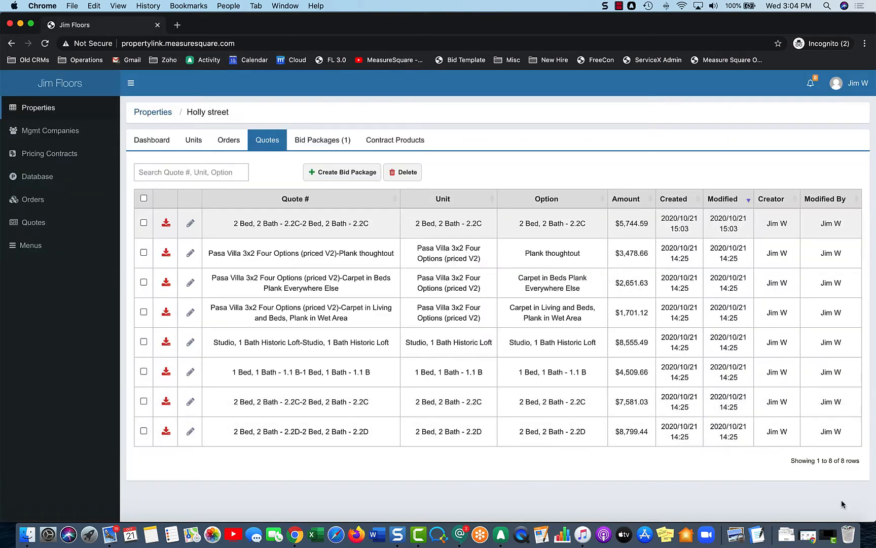
click(190, 223)
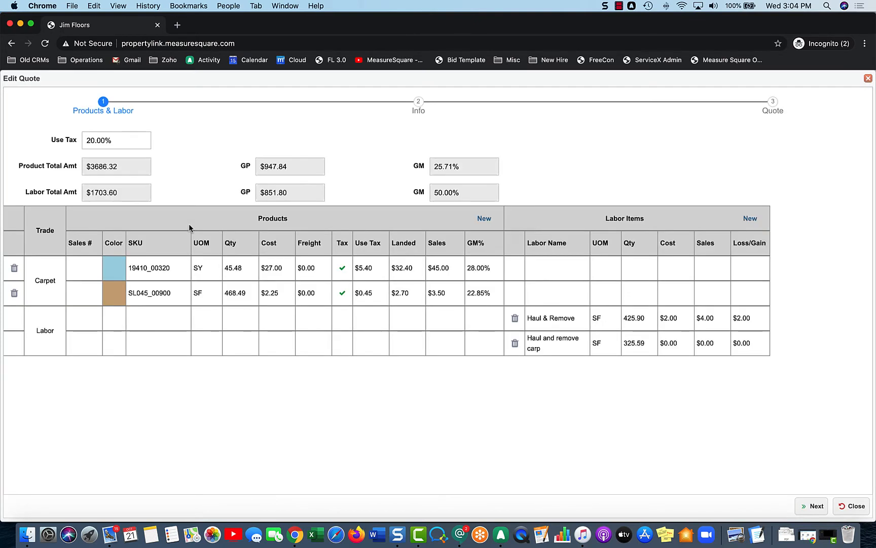
click(868, 79)
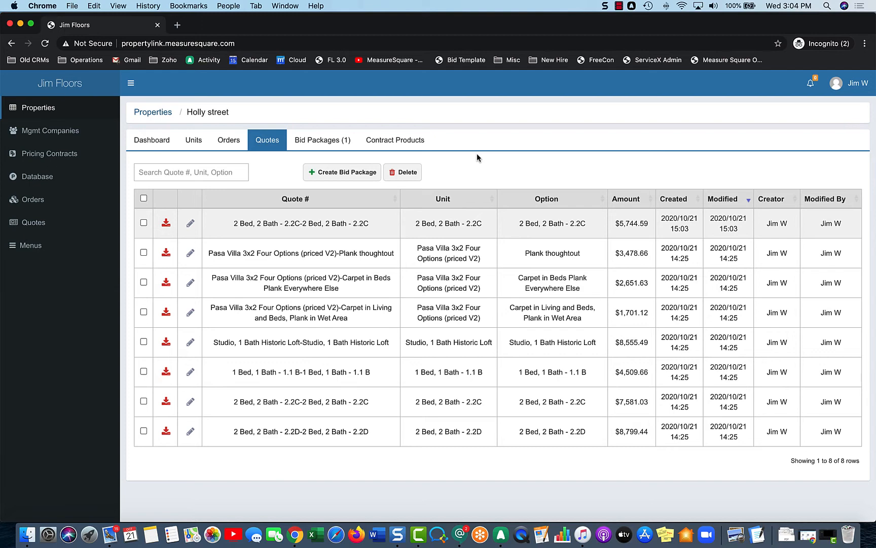
Step: Select all units of the Holly street property and start batch quotes for them
click(193, 146)
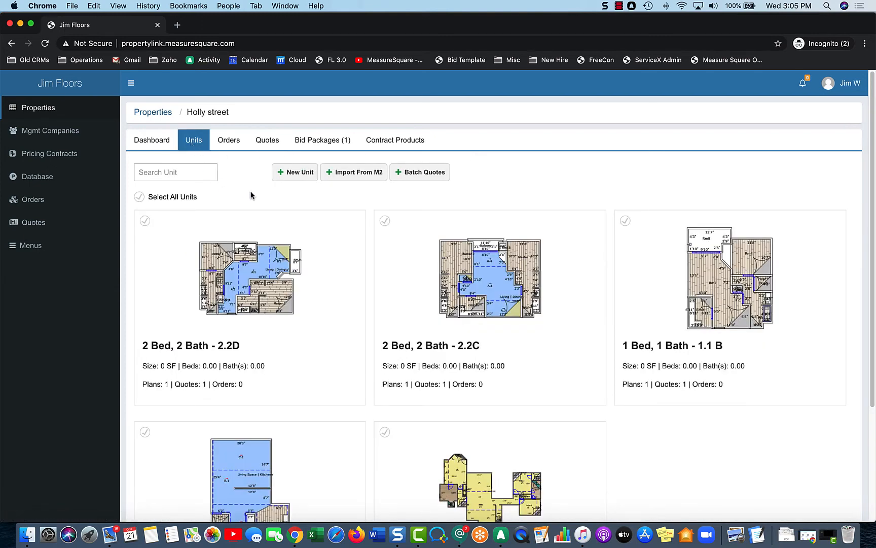
scroll(251, 196, down, 1)
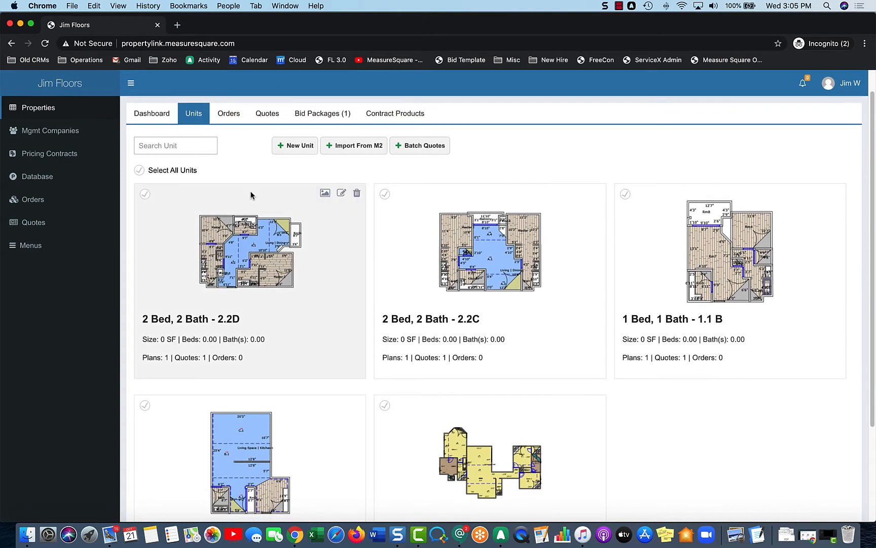
scroll(244, 187, down, 1)
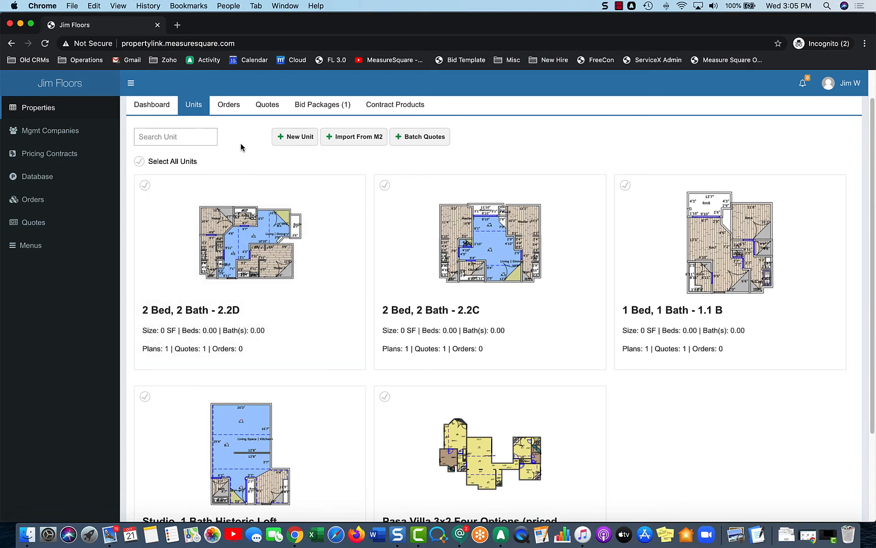
scroll(241, 147, down, 1)
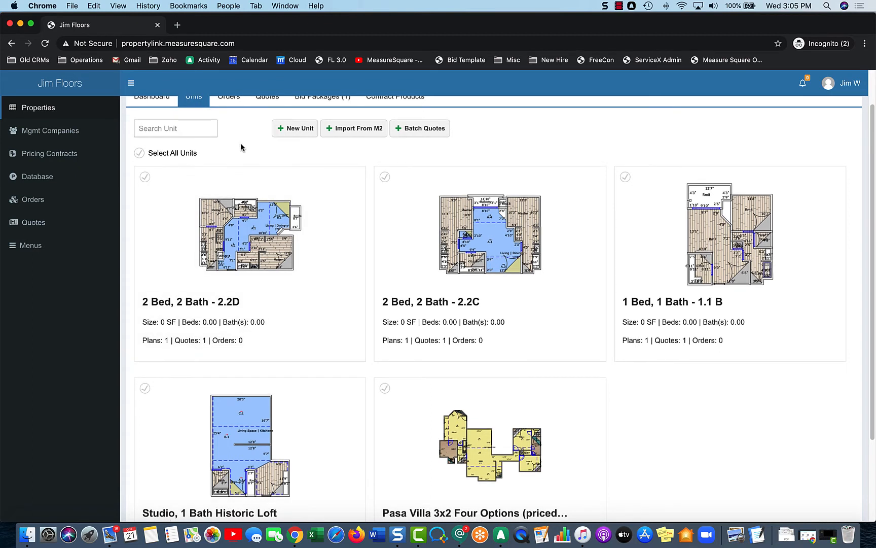
click(140, 153)
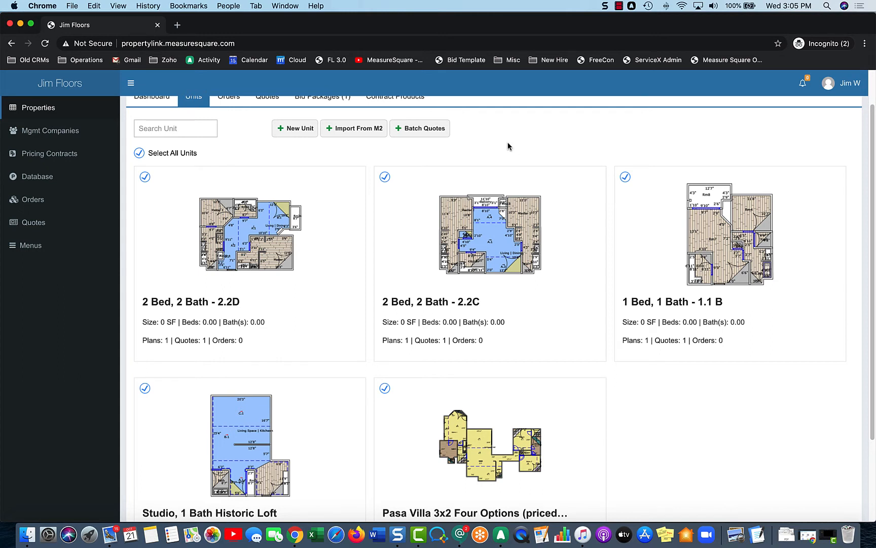
click(435, 133)
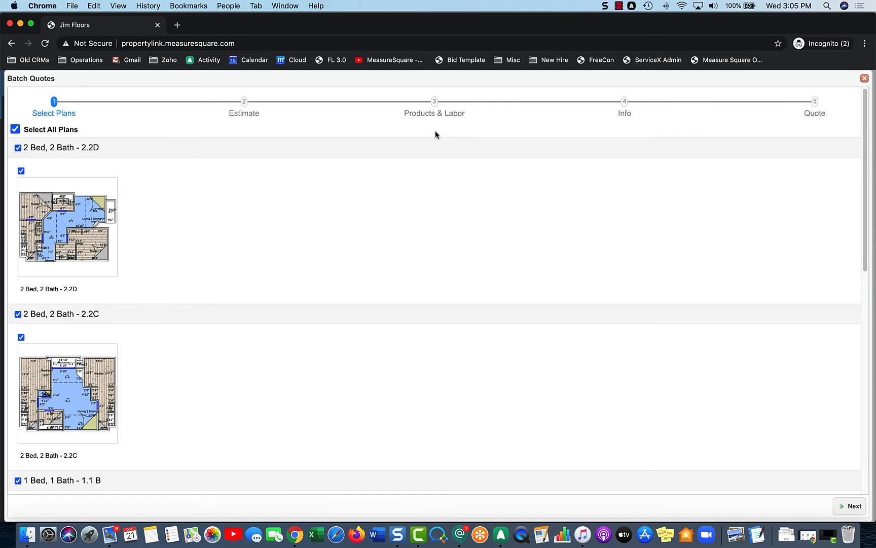
Step: Leave the Custom option of Pasa Villa 3x2 Four Options out of the batch and proceed with all other plans to estimating
scroll(345, 215, down, 5)
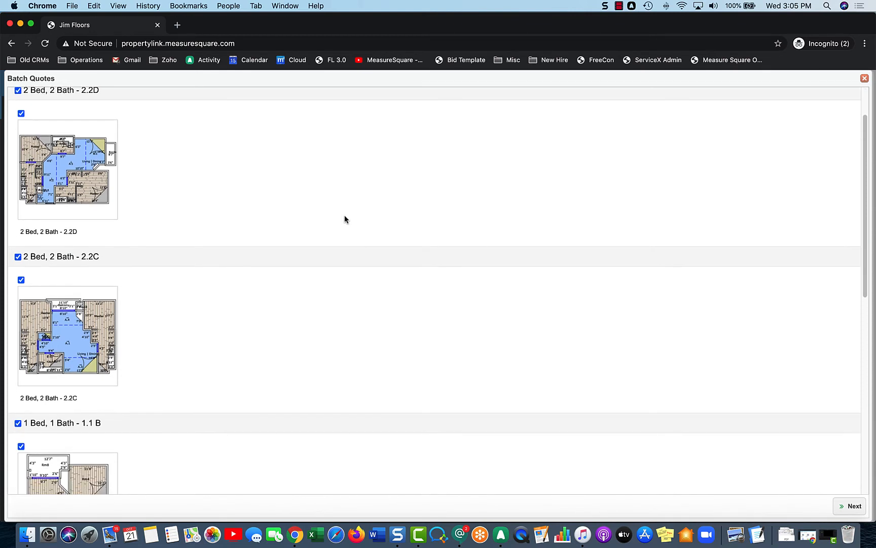
scroll(345, 219, down, 5)
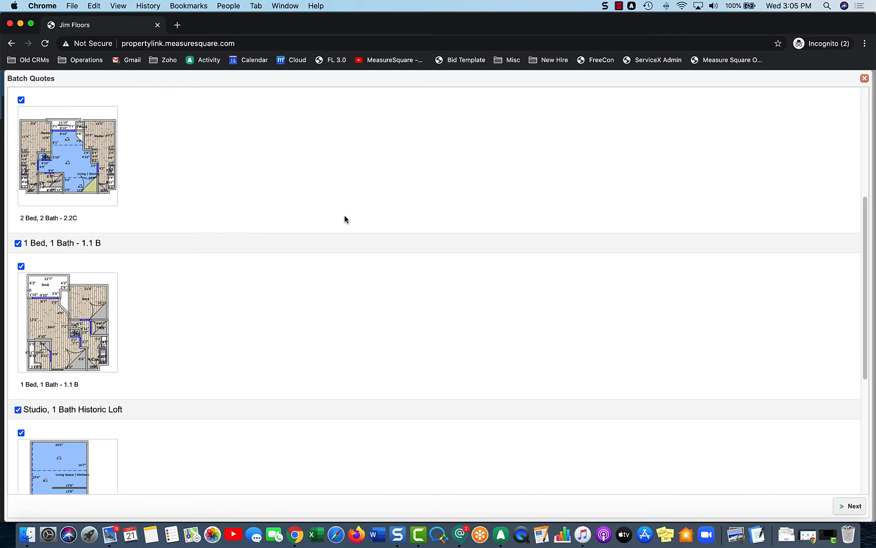
scroll(344, 219, down, 10)
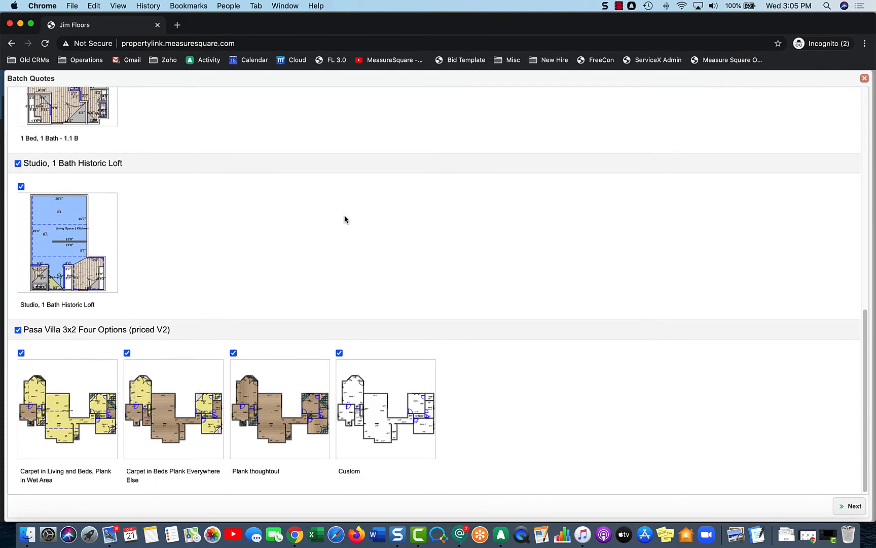
click(340, 354)
scroll(478, 264, up, 10)
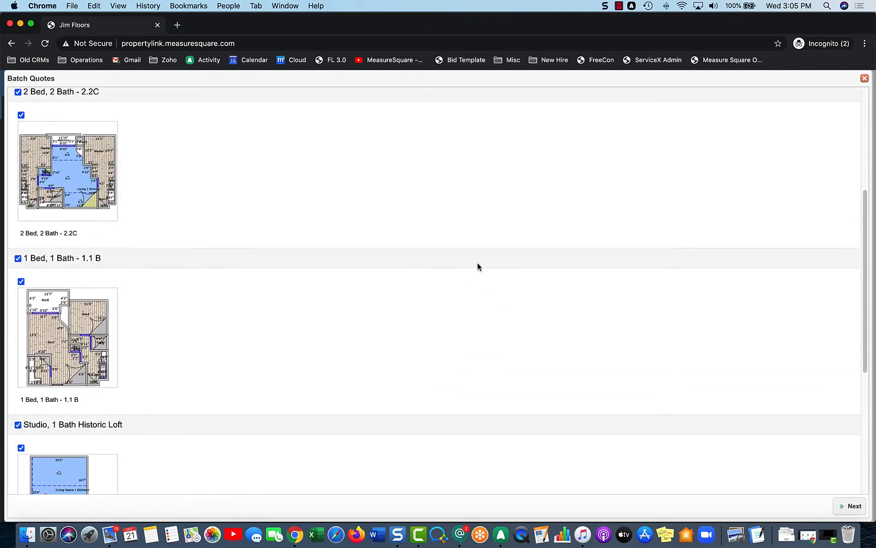
click(848, 506)
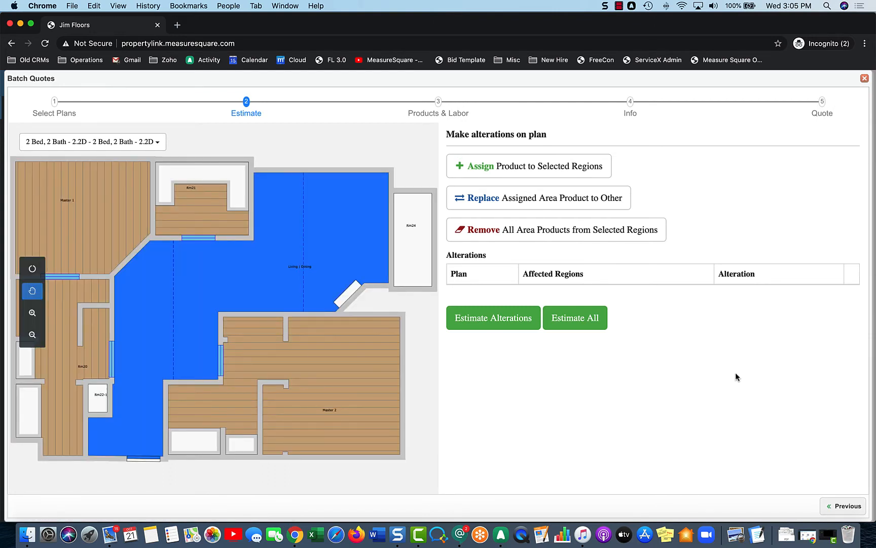
Step: Check the list of plans included in the batch and estimate all of them without alterations
click(158, 145)
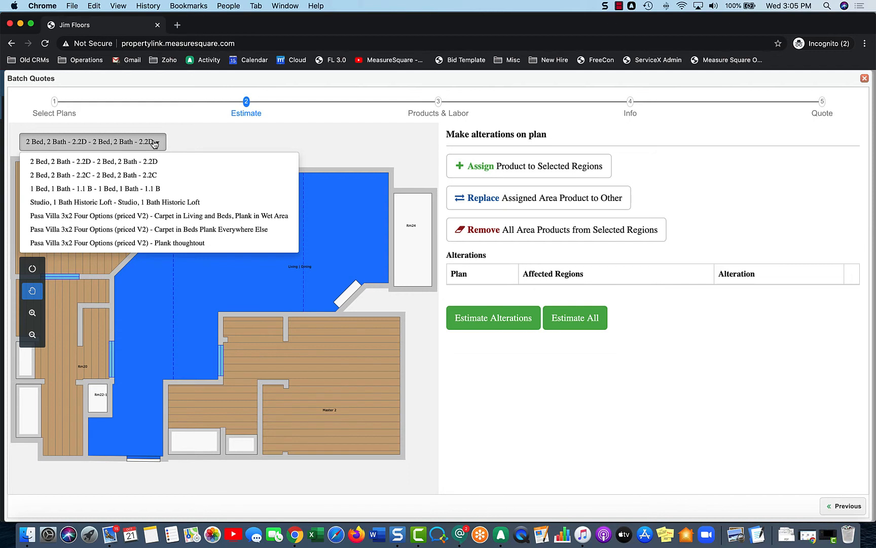
click(575, 411)
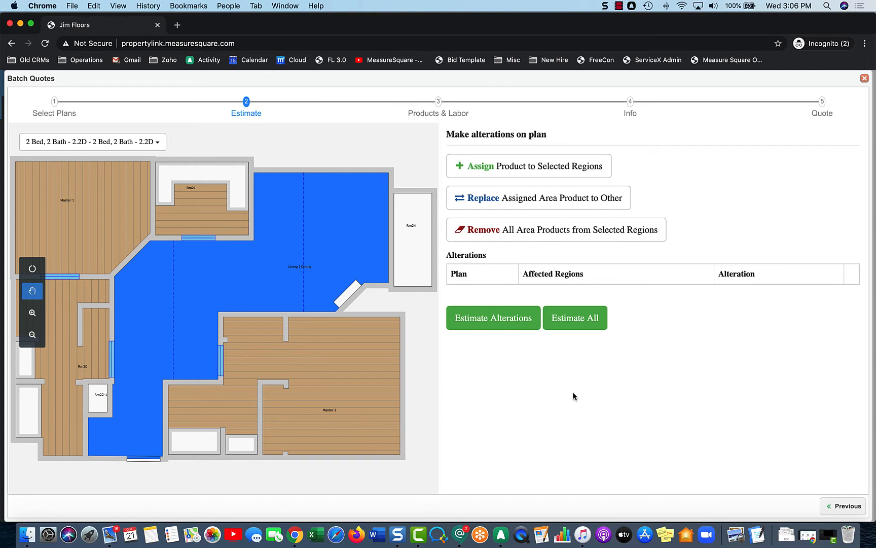
click(570, 327)
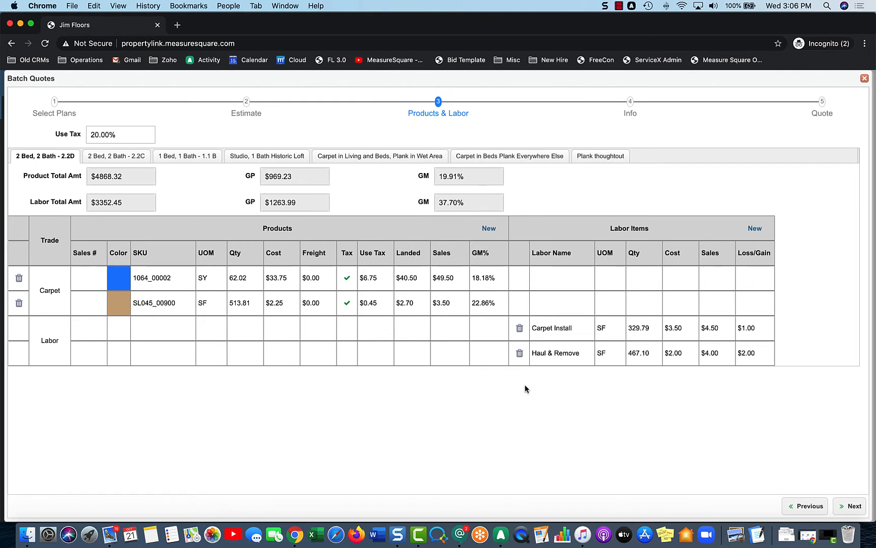
Step: Examine the products and labor of each plan in the batch, from 2 Bed, 2 Bath - 2.2C through Plank thoughtout, and return to 2.2D
click(131, 158)
click(180, 156)
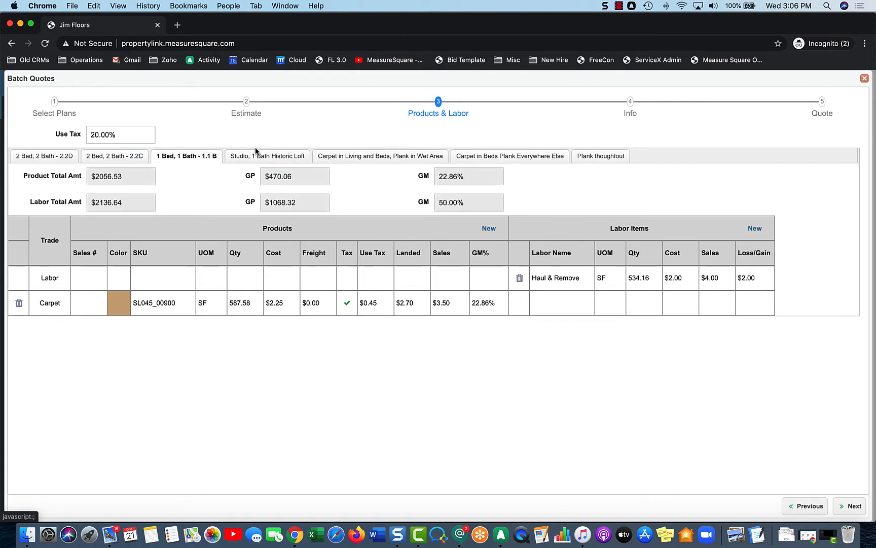
click(266, 157)
click(346, 155)
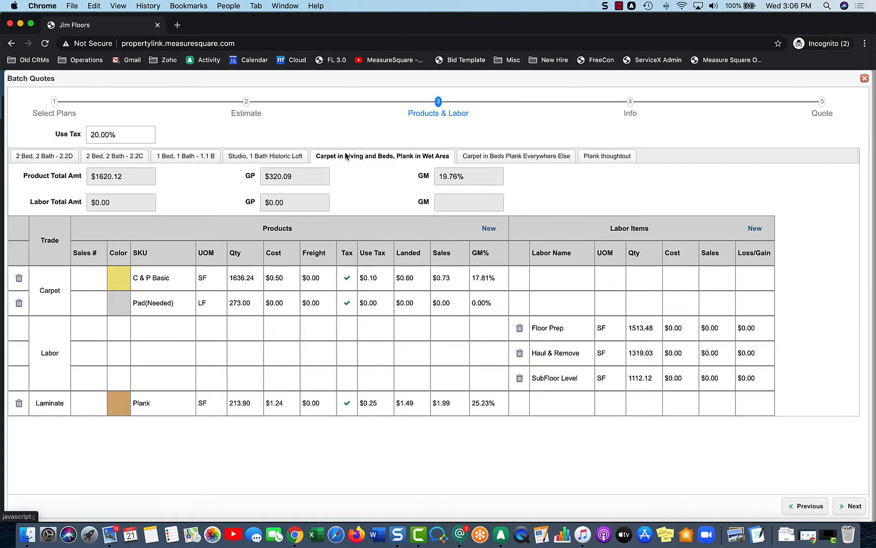
click(497, 159)
click(601, 159)
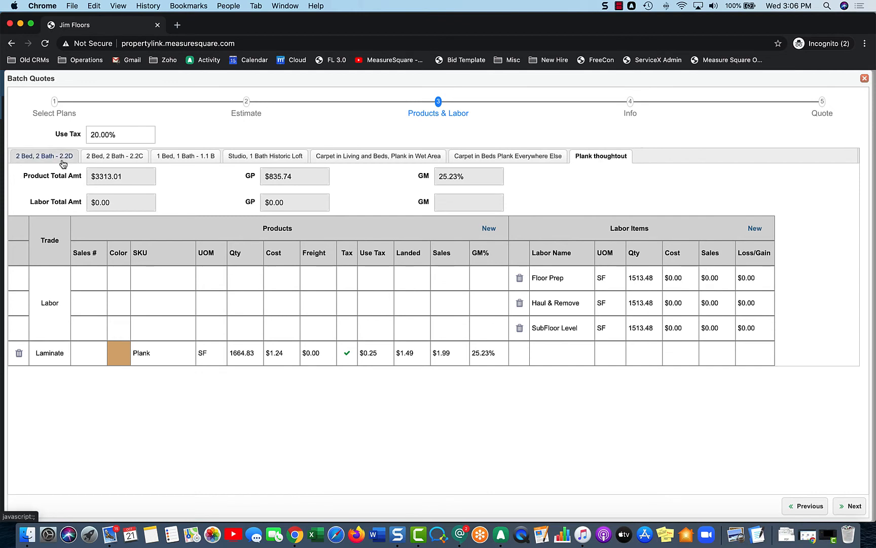
click(63, 161)
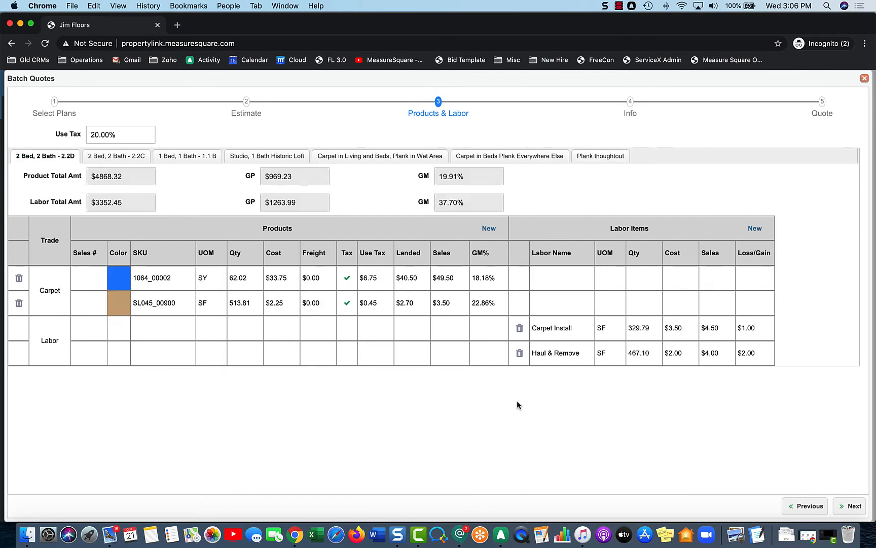
Step: Accept the existing products, labor, property, store and tax details and complete the batch quotes
click(850, 506)
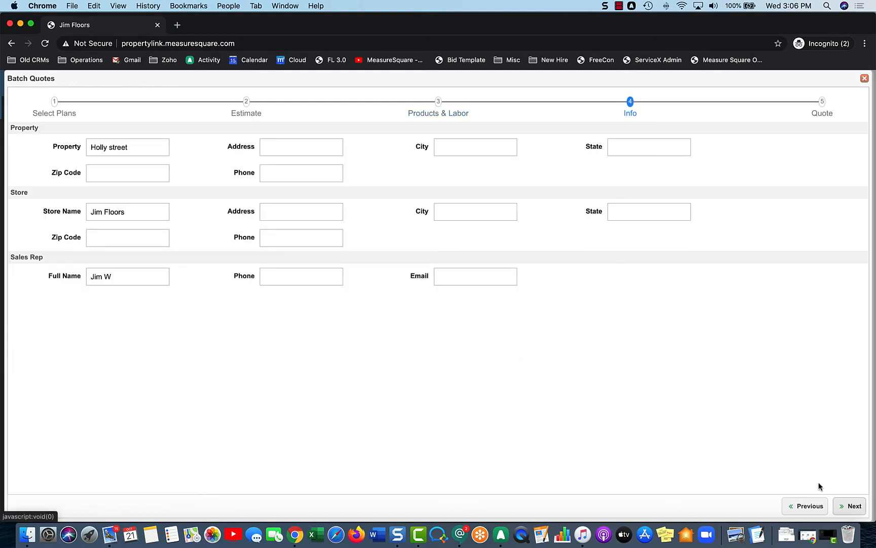
click(852, 506)
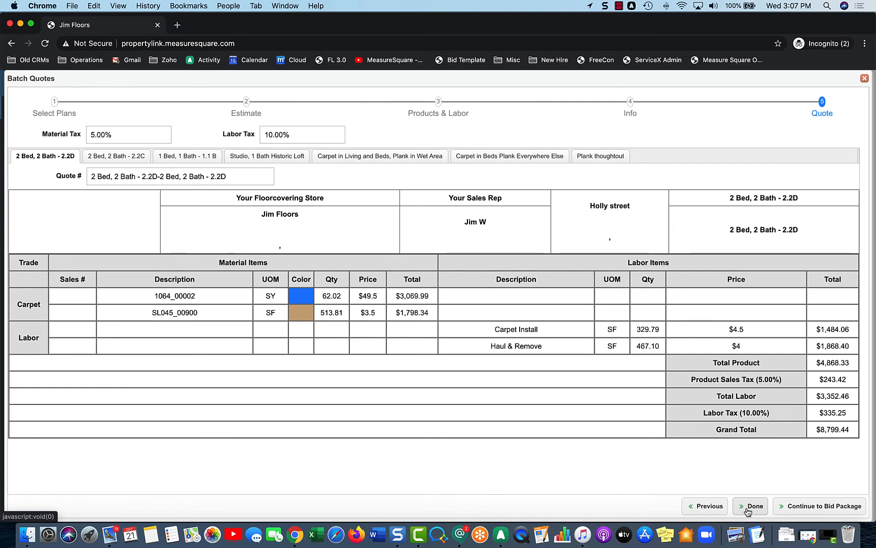
click(748, 508)
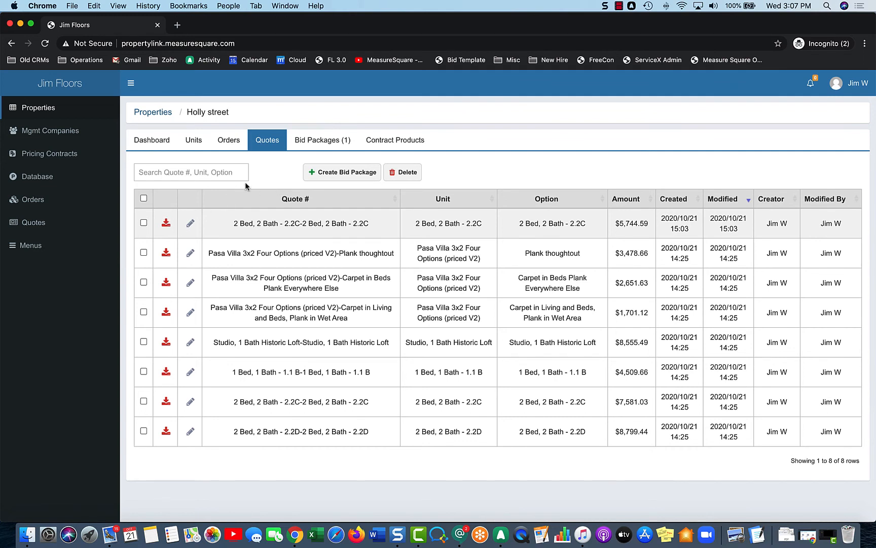
Step: Start a bid package from the newest 2 Bed, 2 Bath - 2.2C quote and the Pasa Villa Plank thoughtout quote
click(144, 223)
click(144, 252)
click(144, 282)
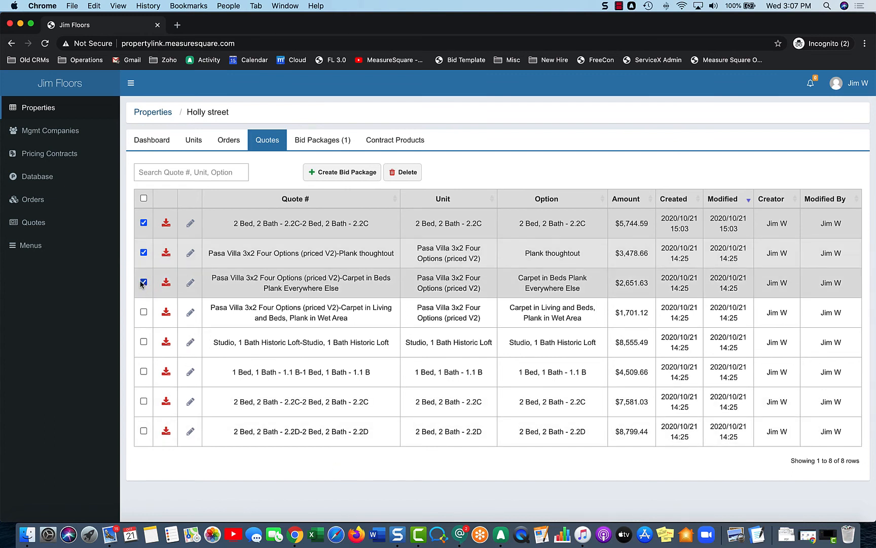
click(144, 282)
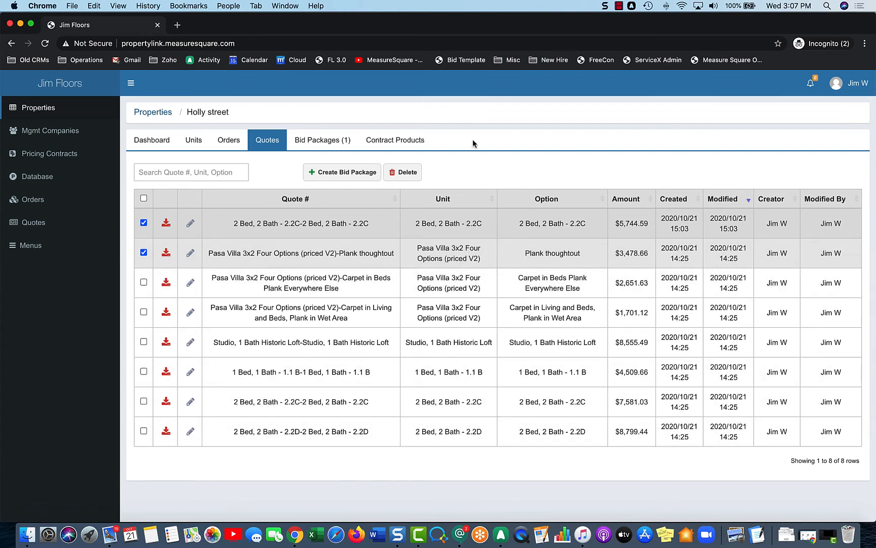
click(345, 173)
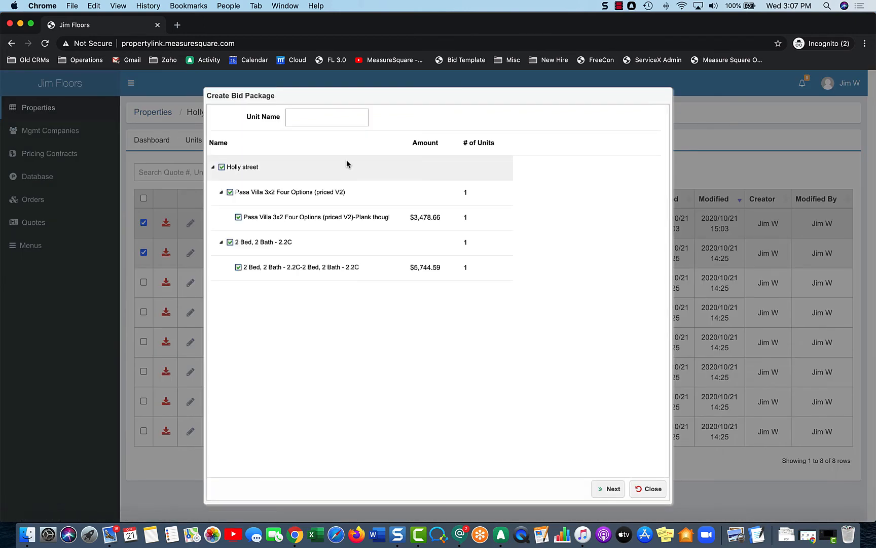
Step: Enter Holly Bid One as the unit name of the new bid package
click(330, 117)
text(Ho)
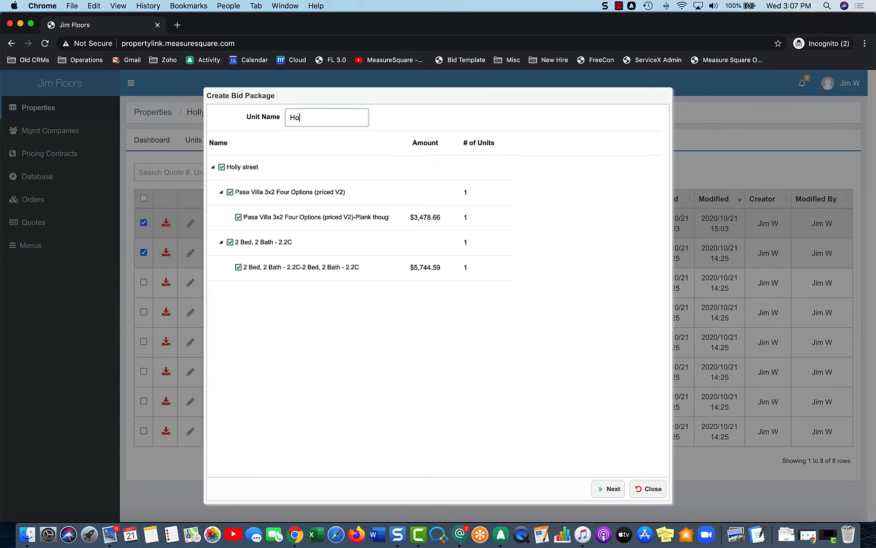
text(lly Bid One)
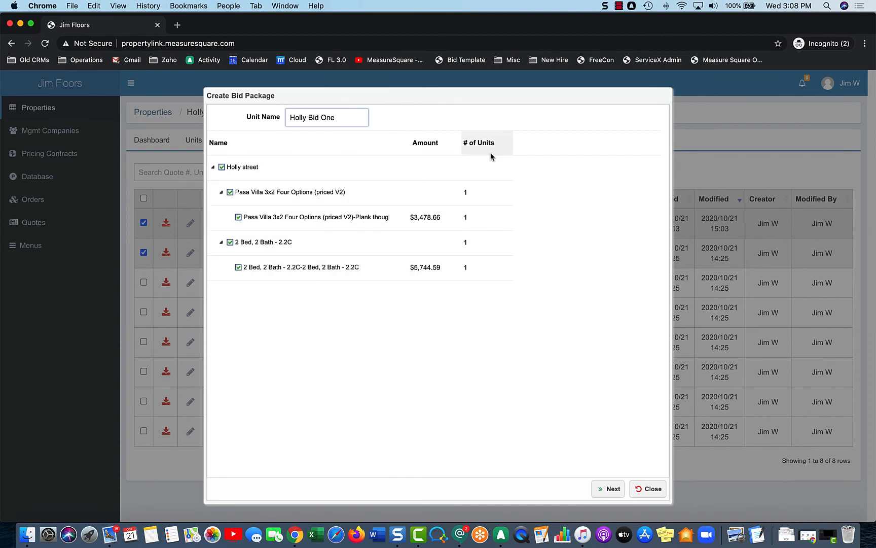
Step: Set the number of units to 20 for Pasa Villa 3x2 Four Options and to 30 for the 2 Bed, 2 Bath - 2.2C quote
click(484, 168)
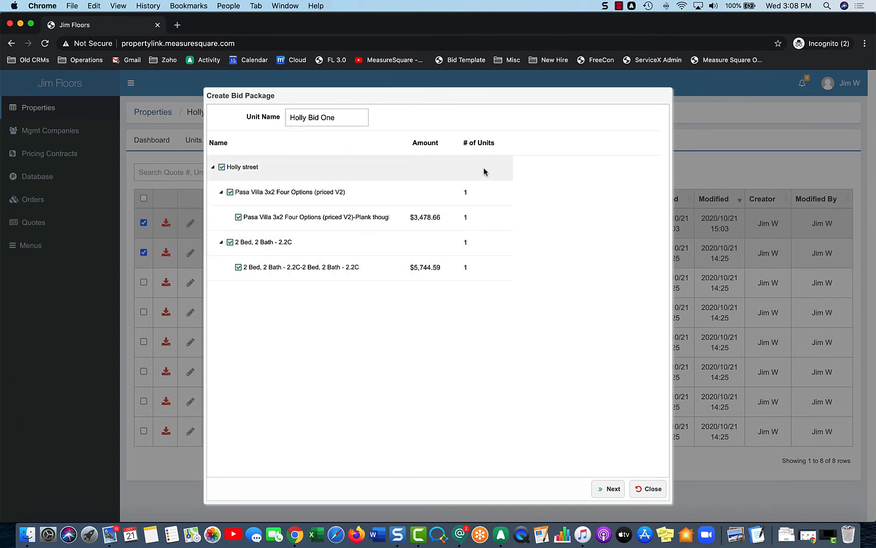
click(477, 196)
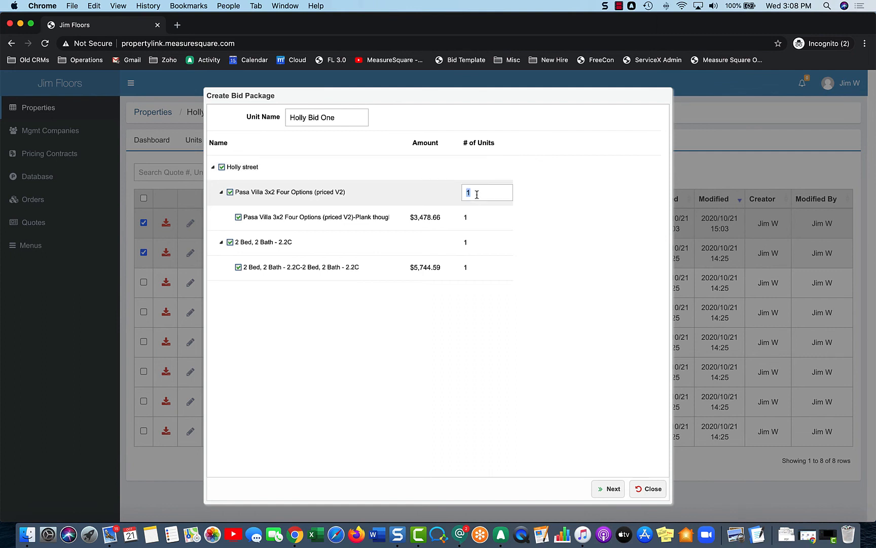
text(20)
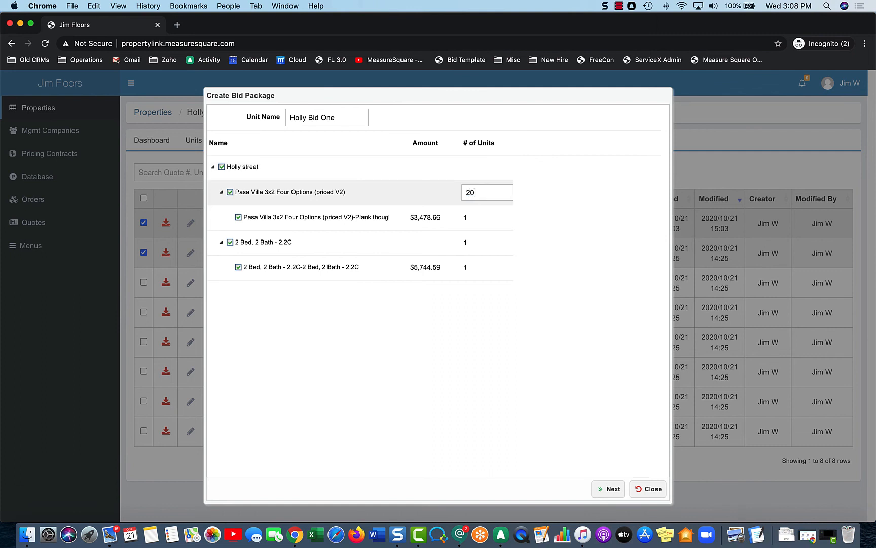
click(482, 216)
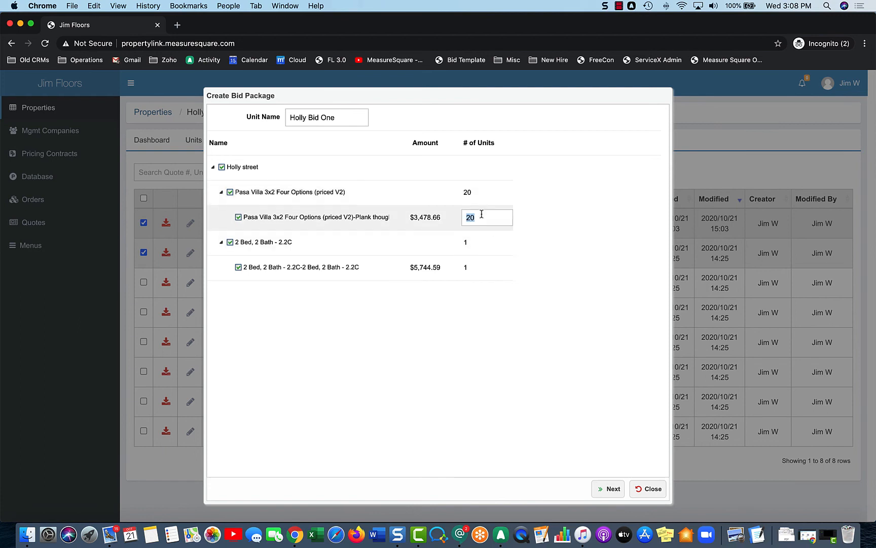
click(483, 262)
text(30)
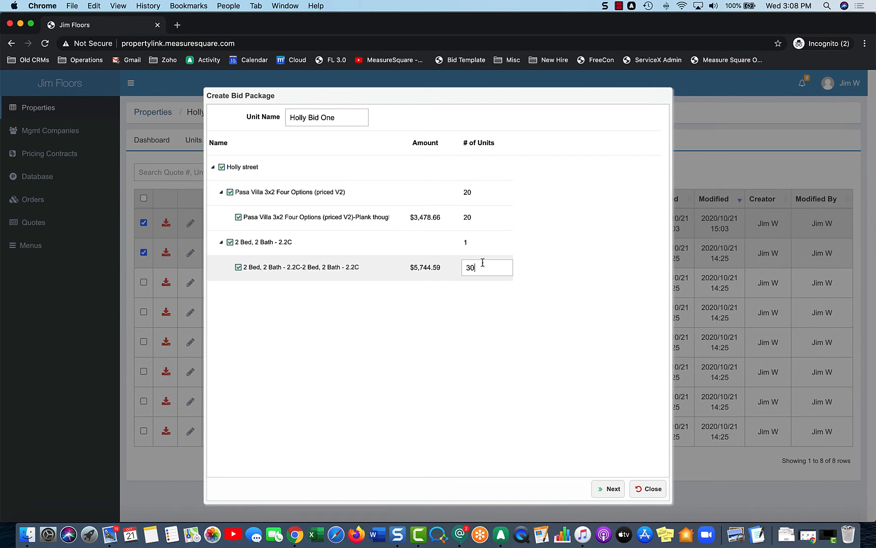
click(484, 253)
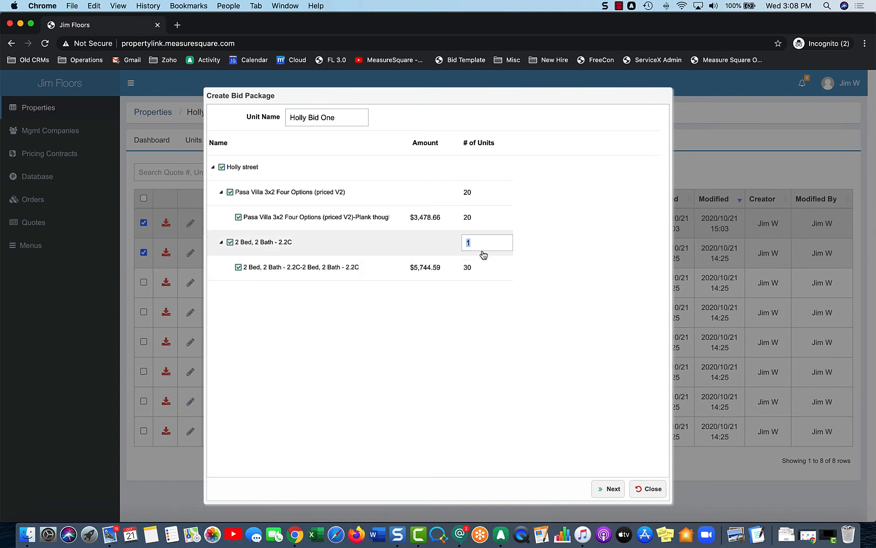
Step: Try a unit count of 1 for Pasa Villa 3x2 Four Options and restore it to 20
click(479, 198)
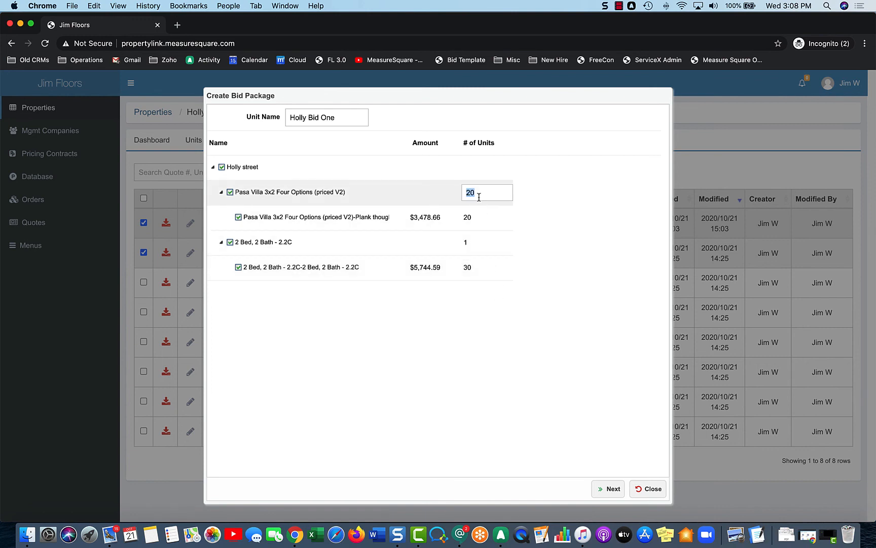
text(1)
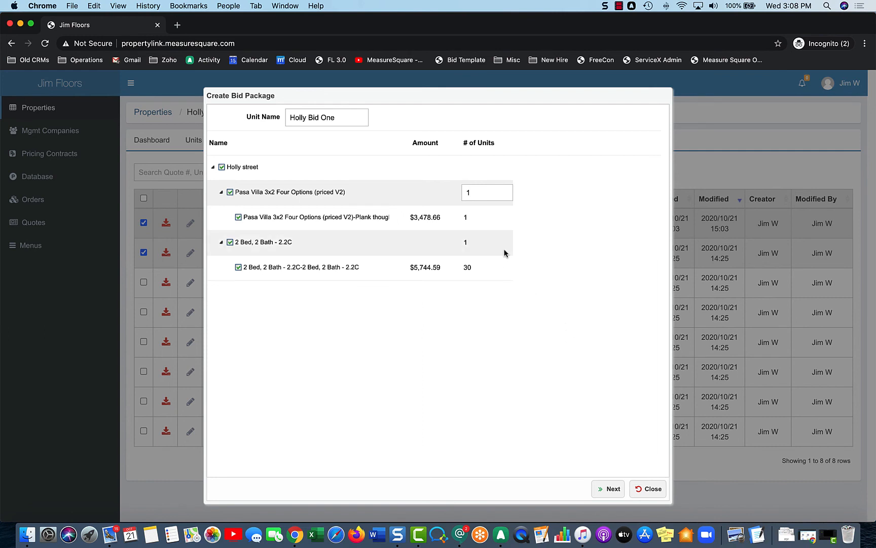
double_click(476, 193)
text(20)
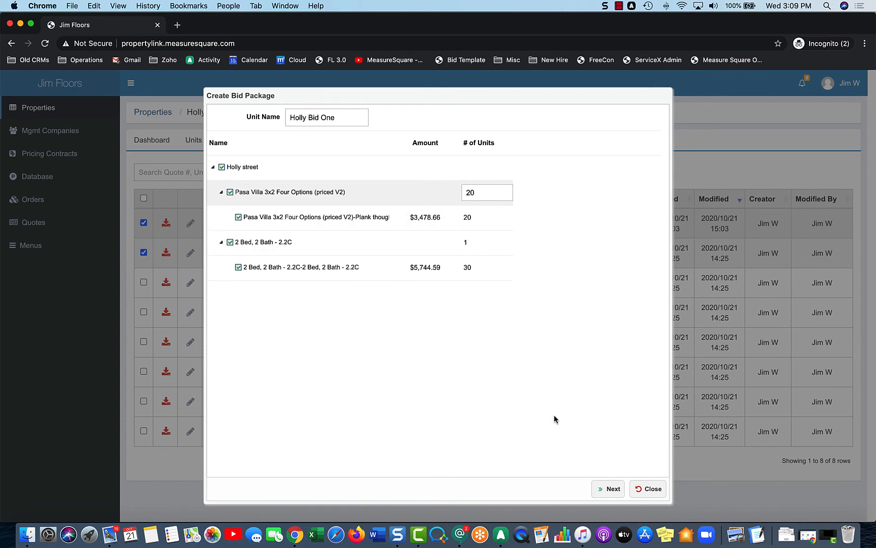
Step: Continue to the package details, name the package Holly Bid One, and open its contract terms for editing
click(613, 490)
click(329, 115)
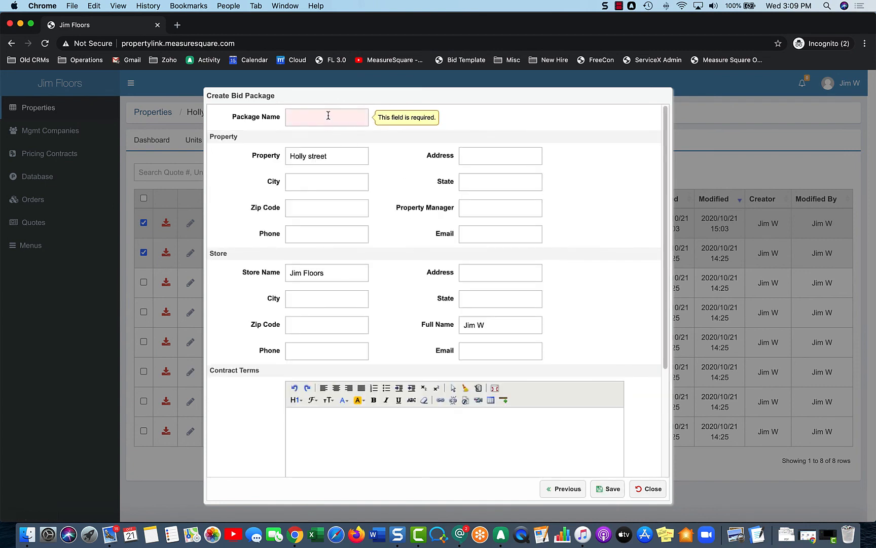
text(Holly )
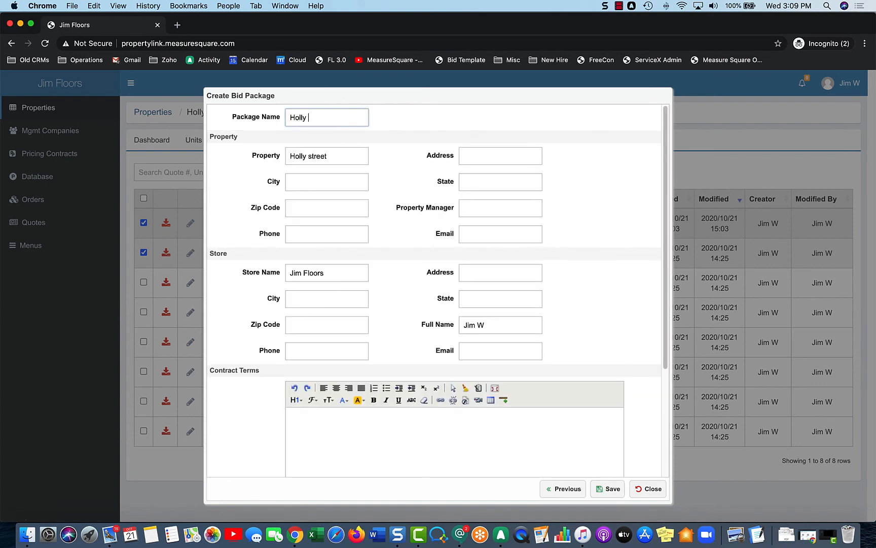
text(Bid One)
scroll(415, 202, down, 1)
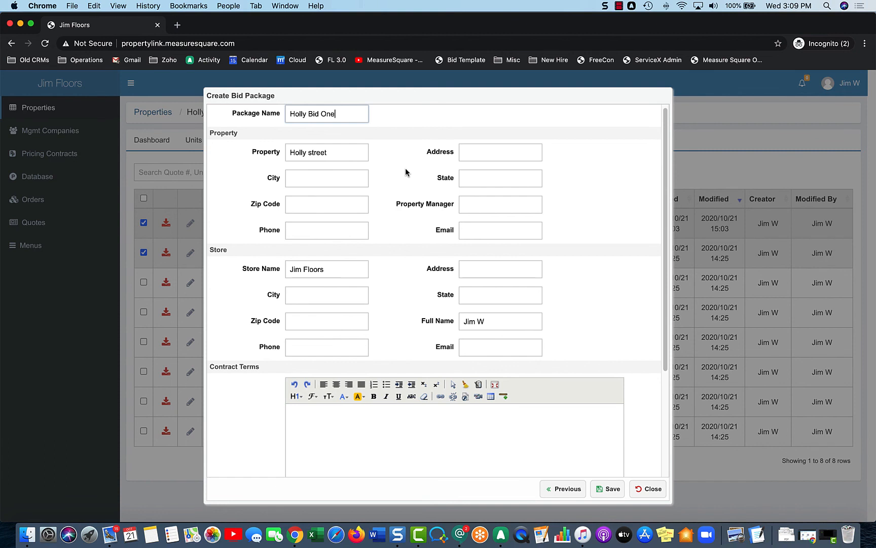
scroll(406, 173, down, 5)
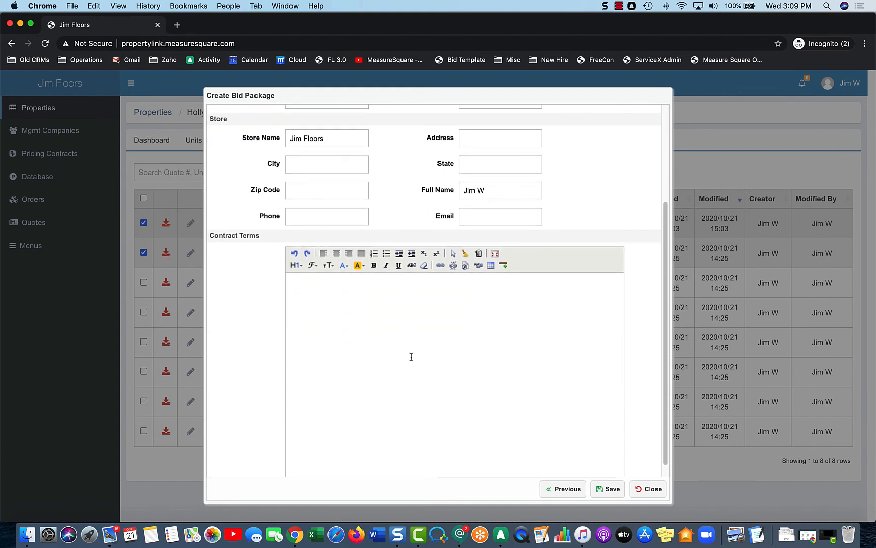
click(411, 363)
scroll(411, 363, down, 1)
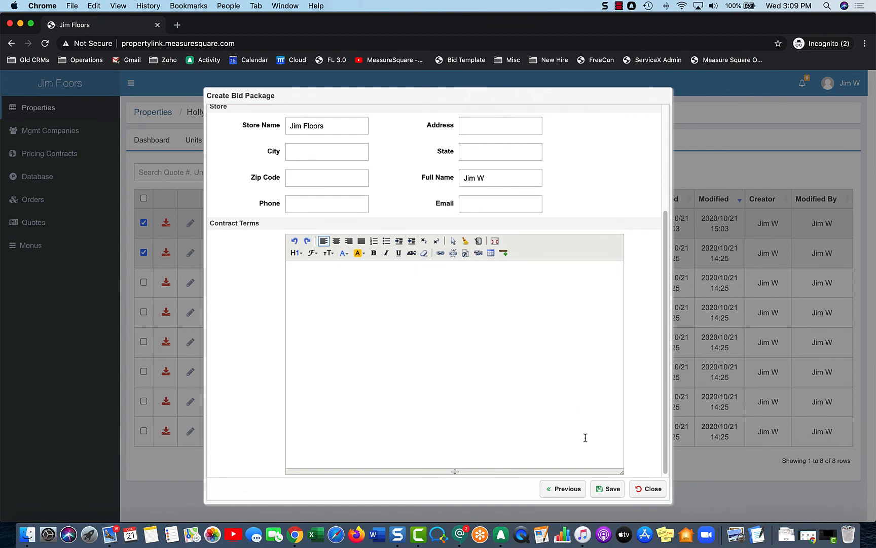
Step: Save the Holly Bid One package with blank contract terms and open the downloaded Holly Bid One.pdf
click(607, 492)
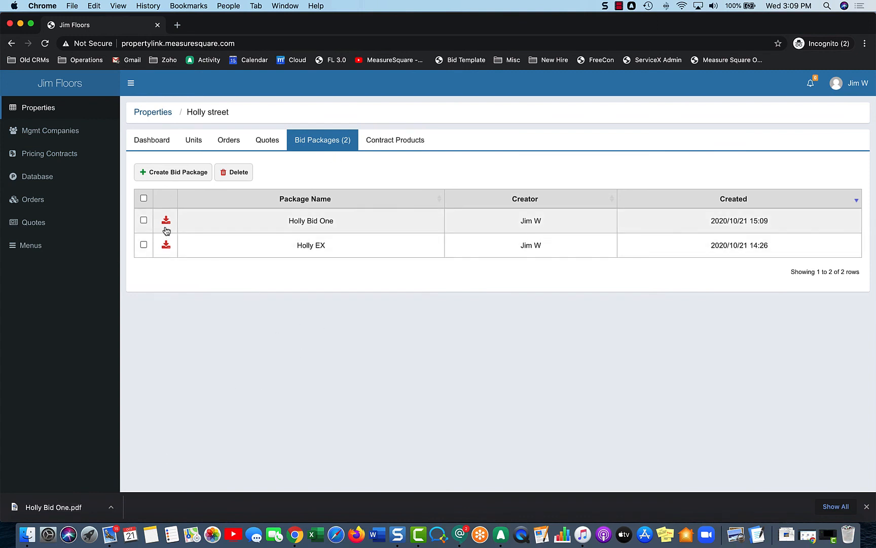
click(64, 504)
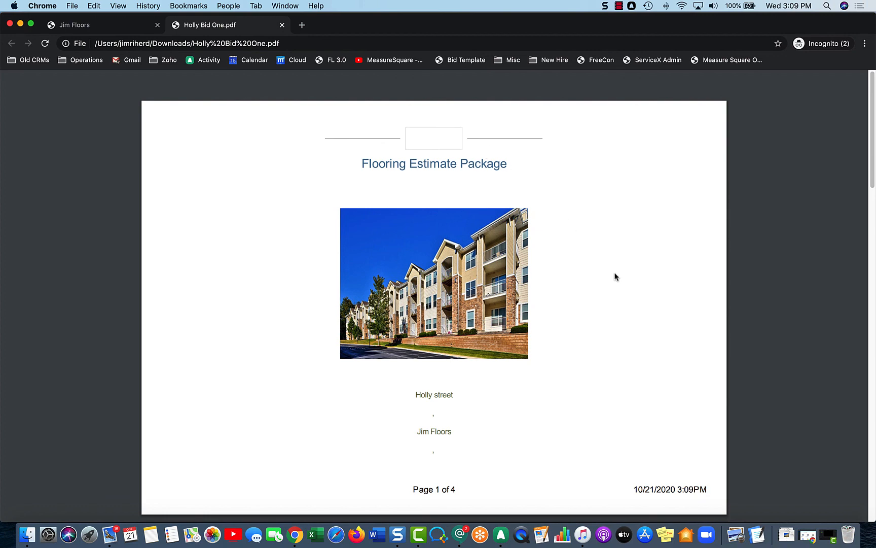
Step: Review the PDF's cover, unit pricing summary and the estimate page of each floorplan, and return to the Holly street bid package list
scroll(616, 276, down, 10)
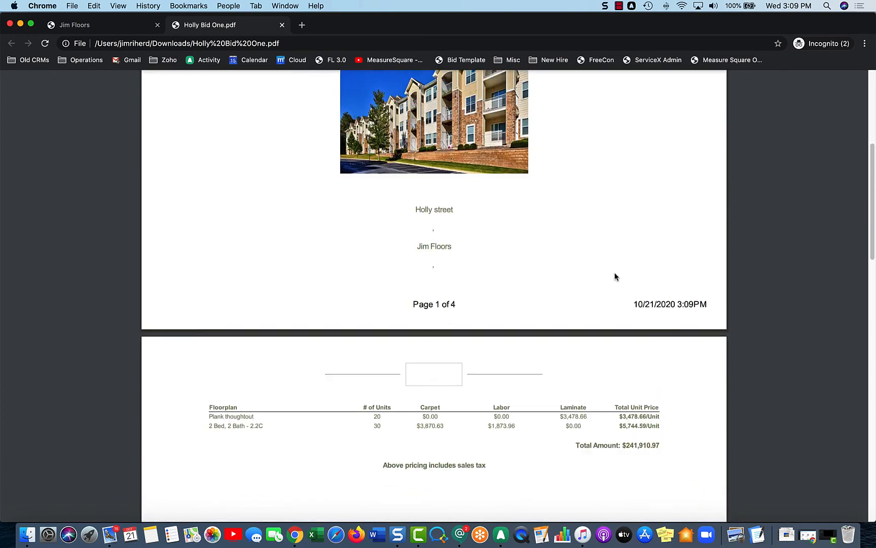
scroll(616, 277, down, 1)
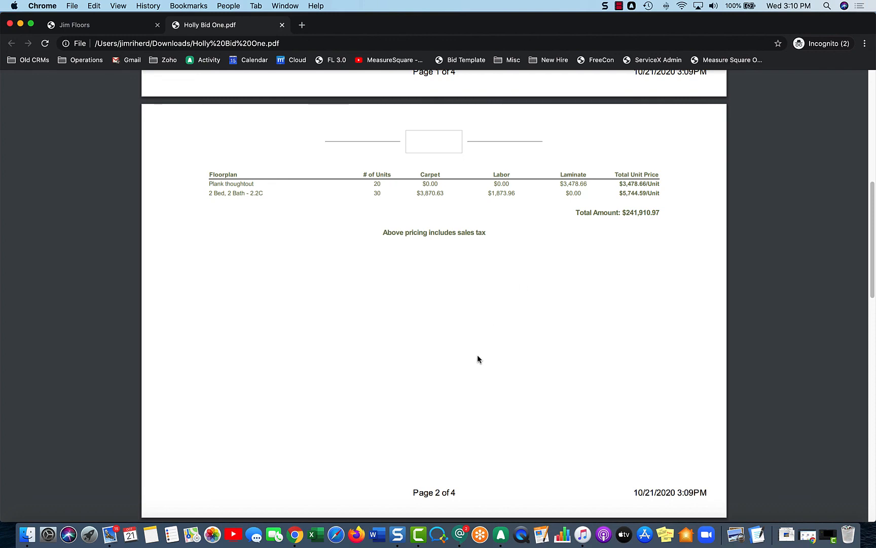
scroll(477, 359, down, 10)
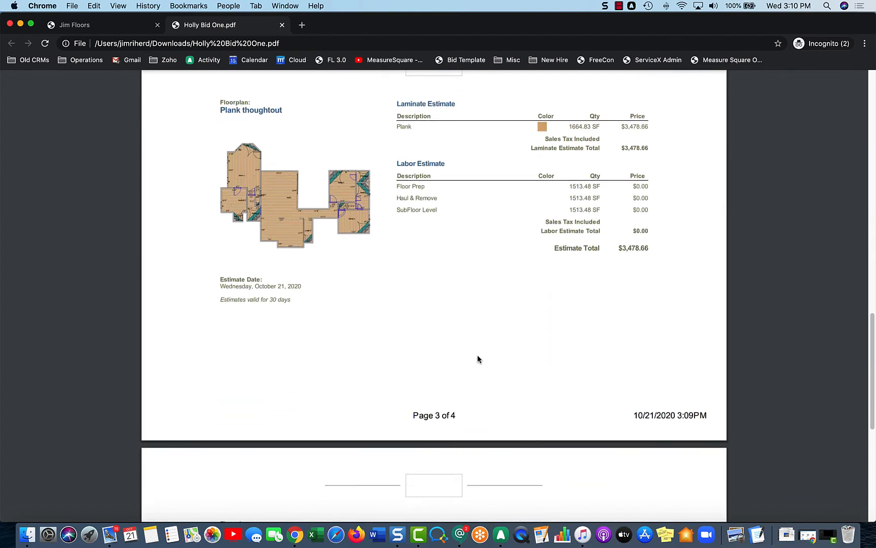
scroll(478, 359, up, 1)
scroll(477, 359, up, 1)
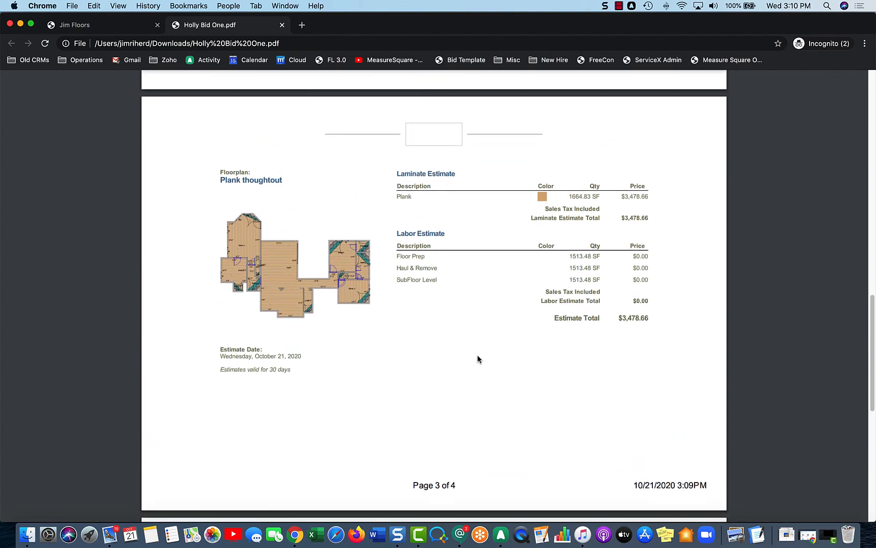
scroll(477, 359, up, 1)
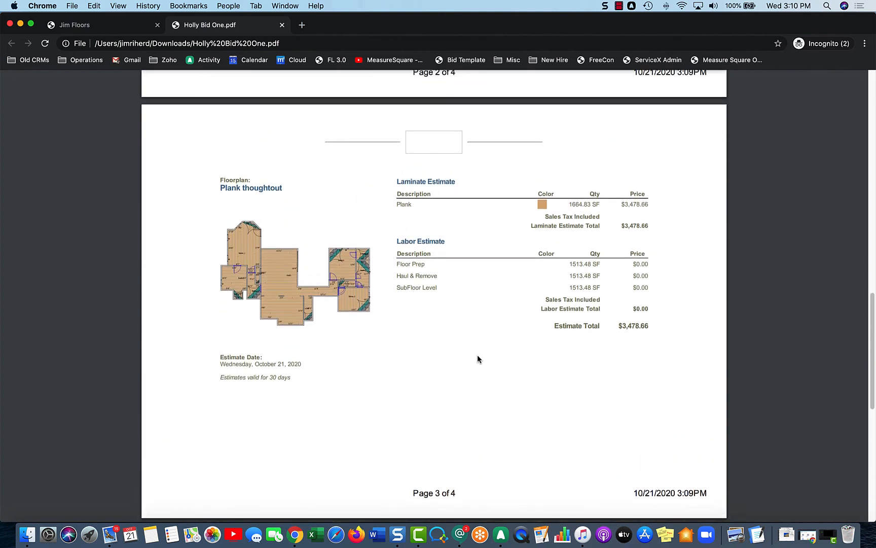
scroll(478, 355, down, 1)
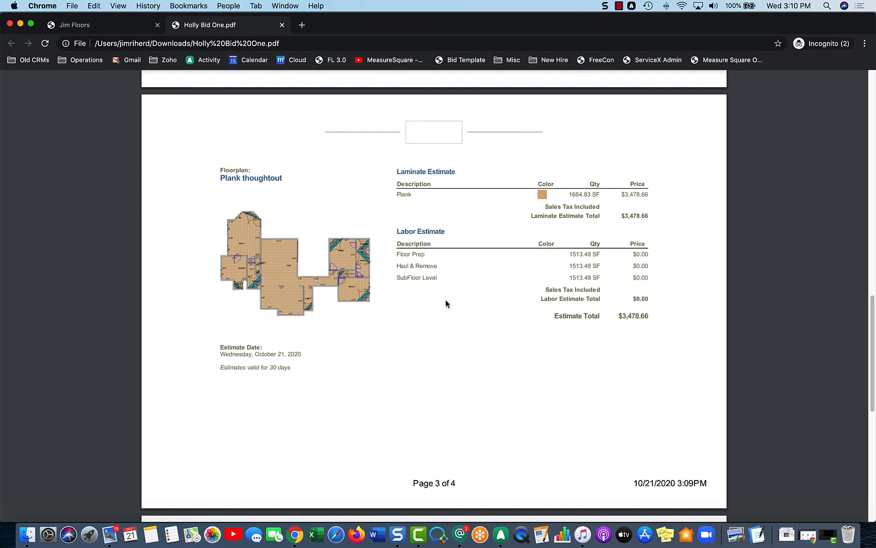
scroll(446, 303, down, 7)
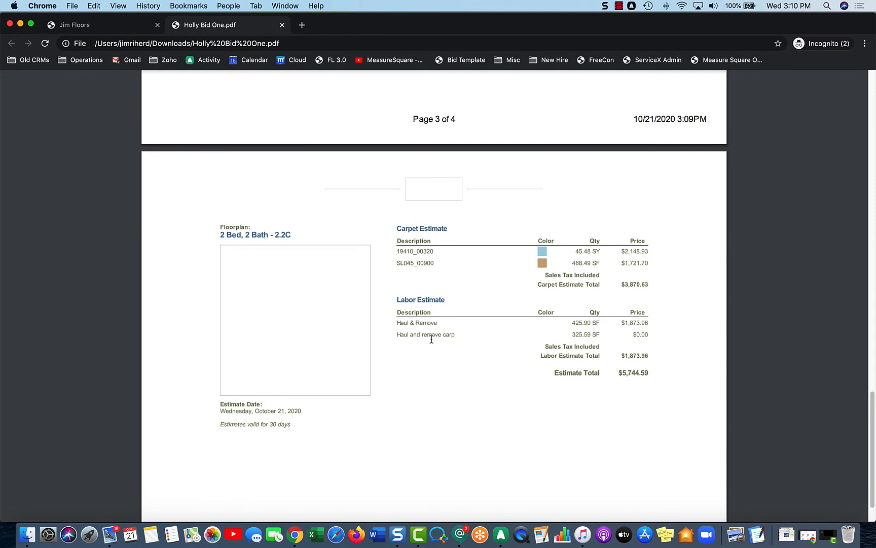
scroll(432, 340, down, 1)
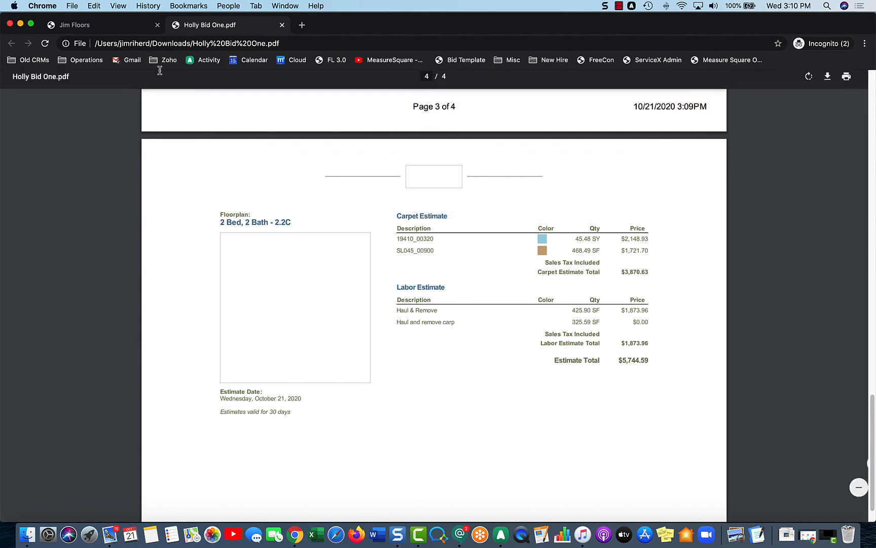
click(134, 26)
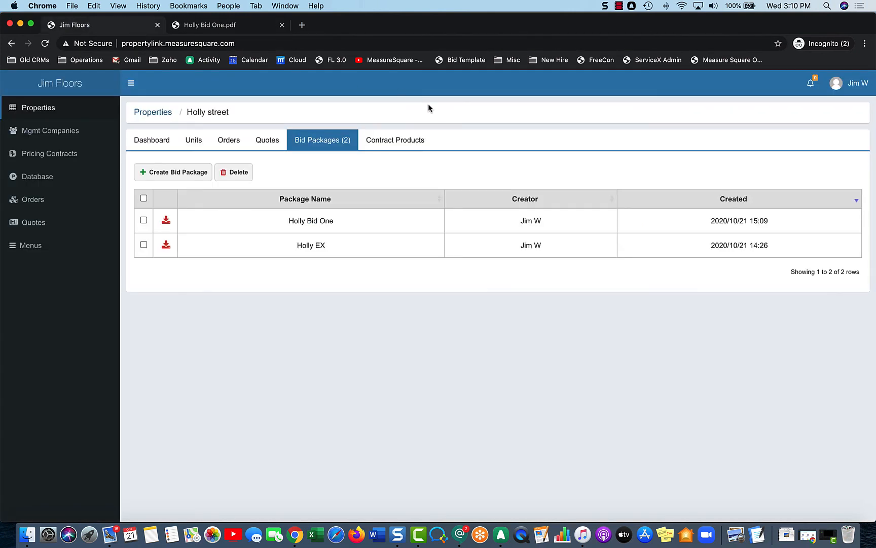